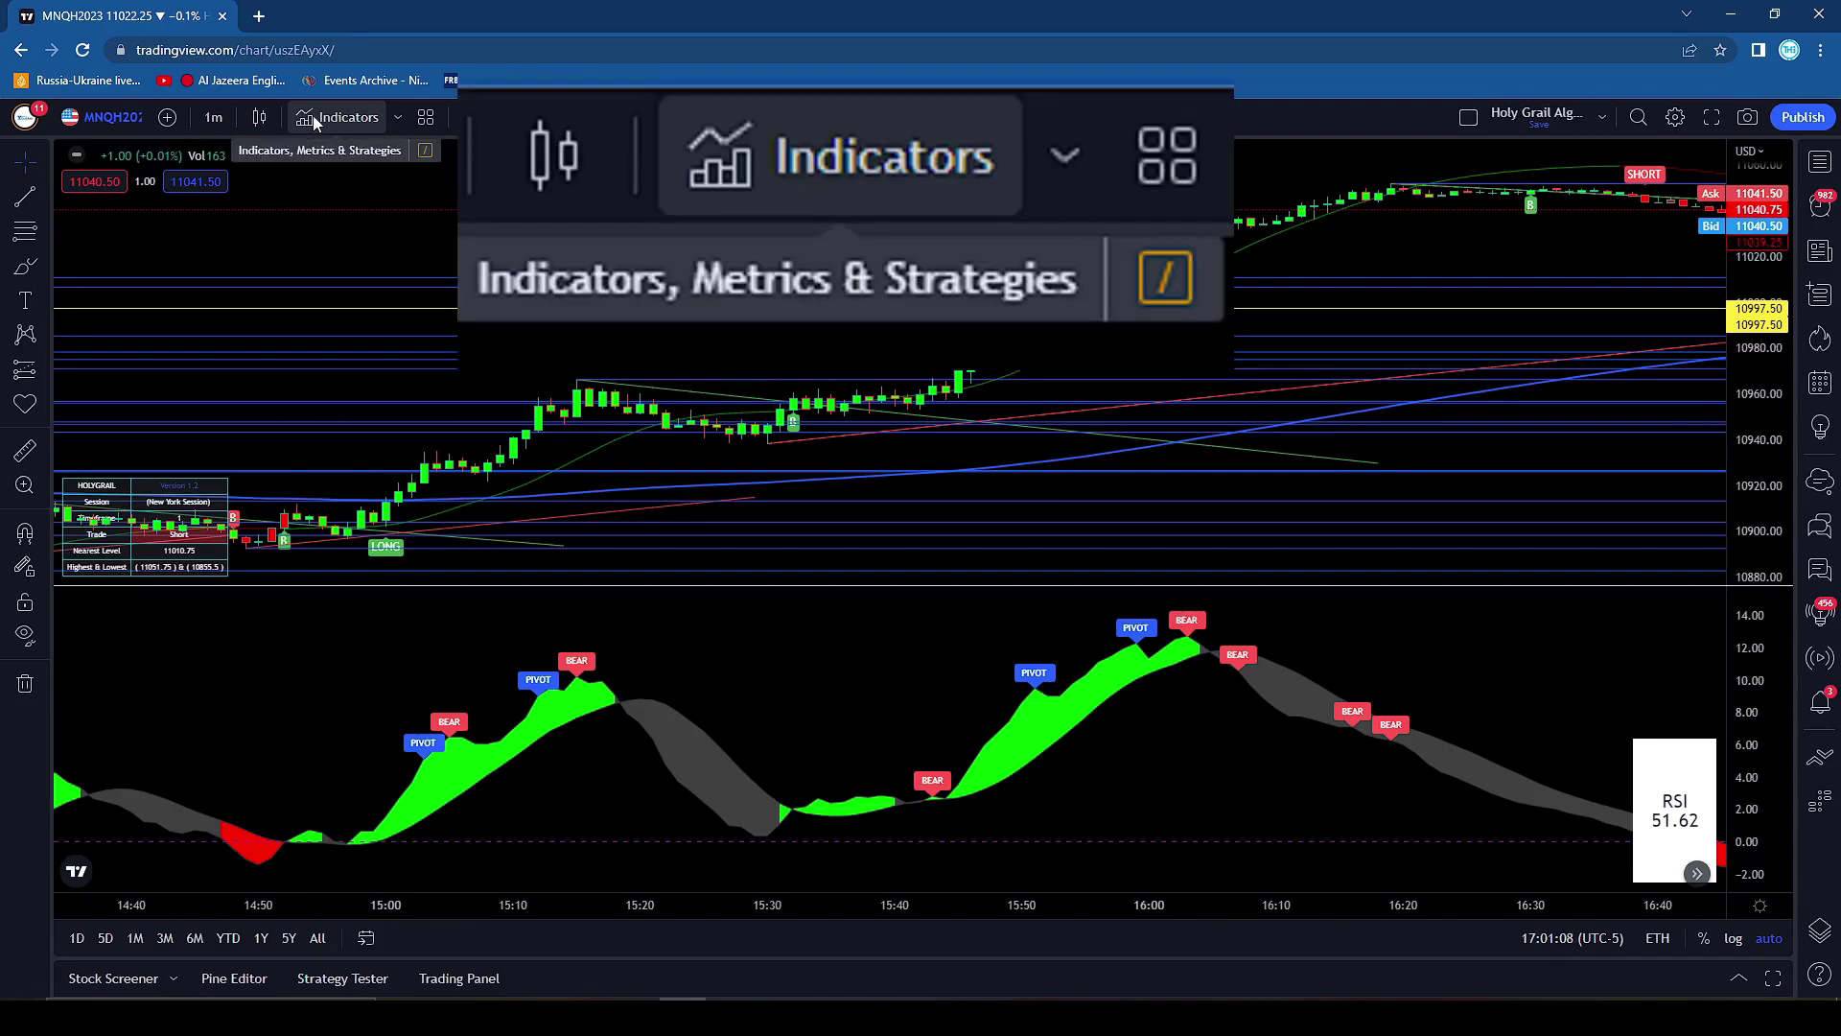
Browse the indicators list and MNQH2023 alert settings, closing both without changes
{"action": "left_click", "coordinate": [313, 115]}
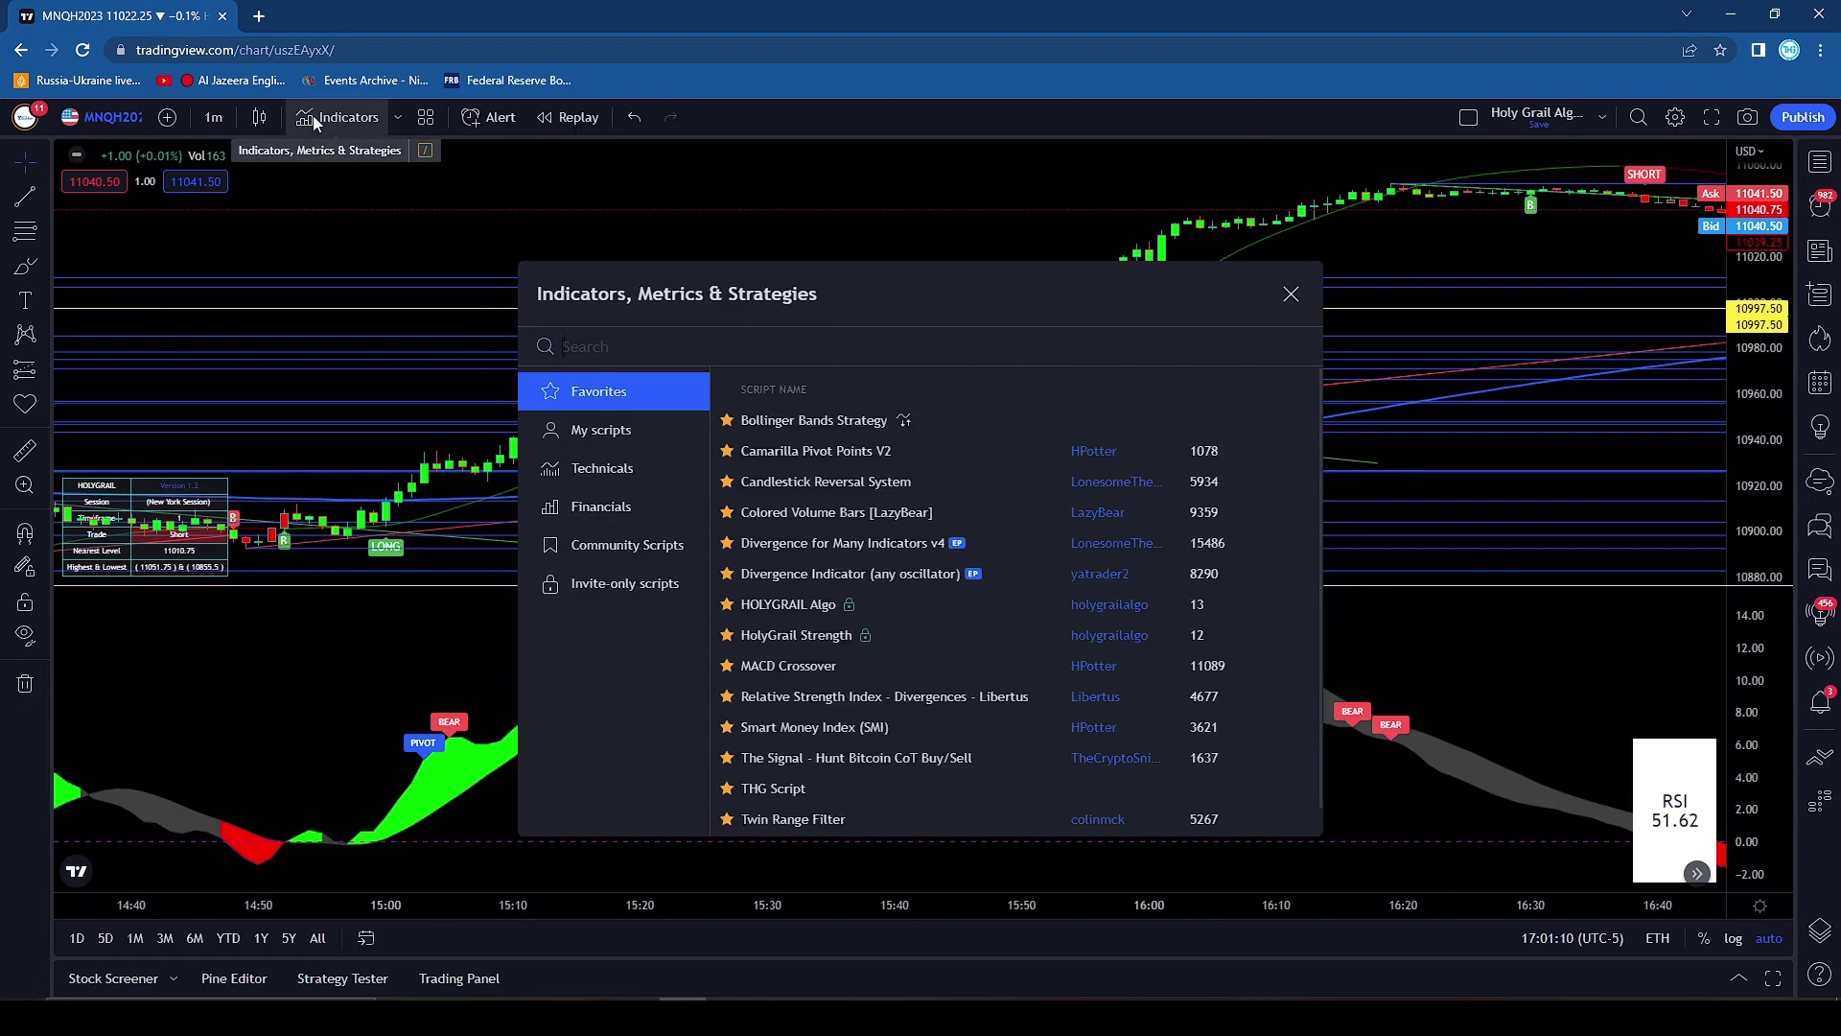
{"action": "left_click", "coordinate": [1292, 294]}
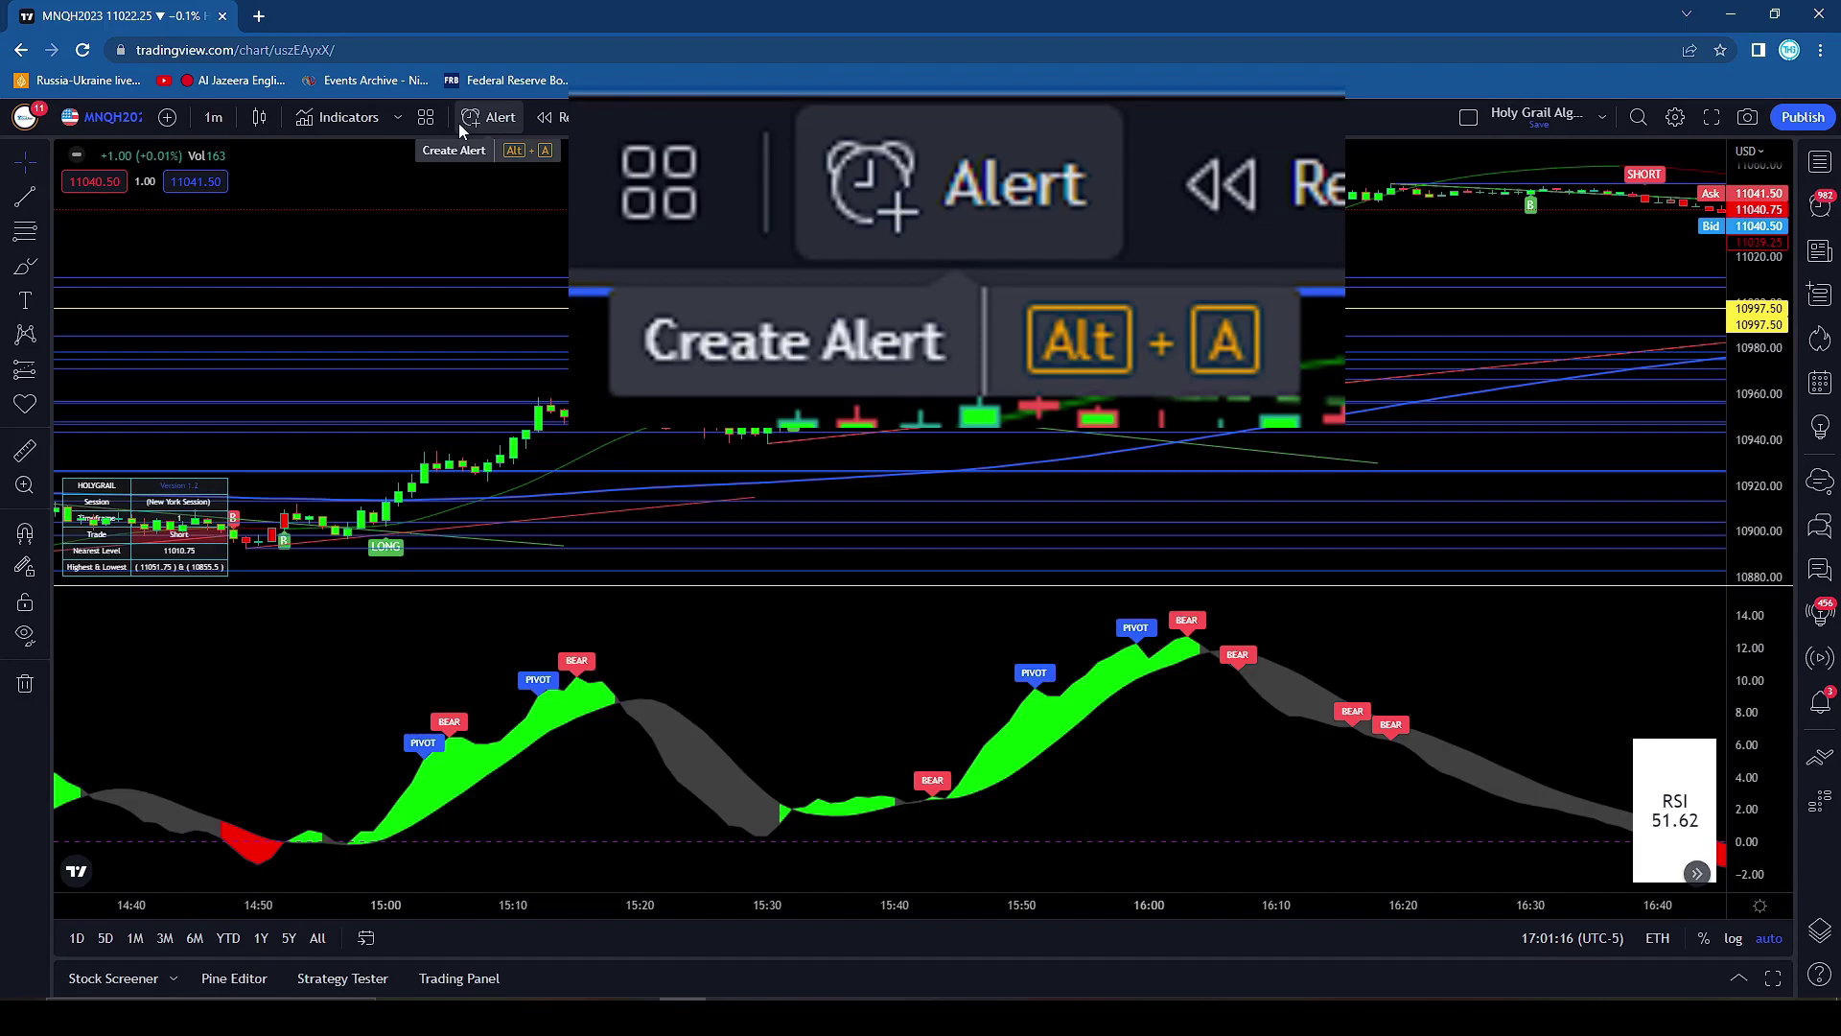
{"action": "left_click", "coordinate": [458, 123]}
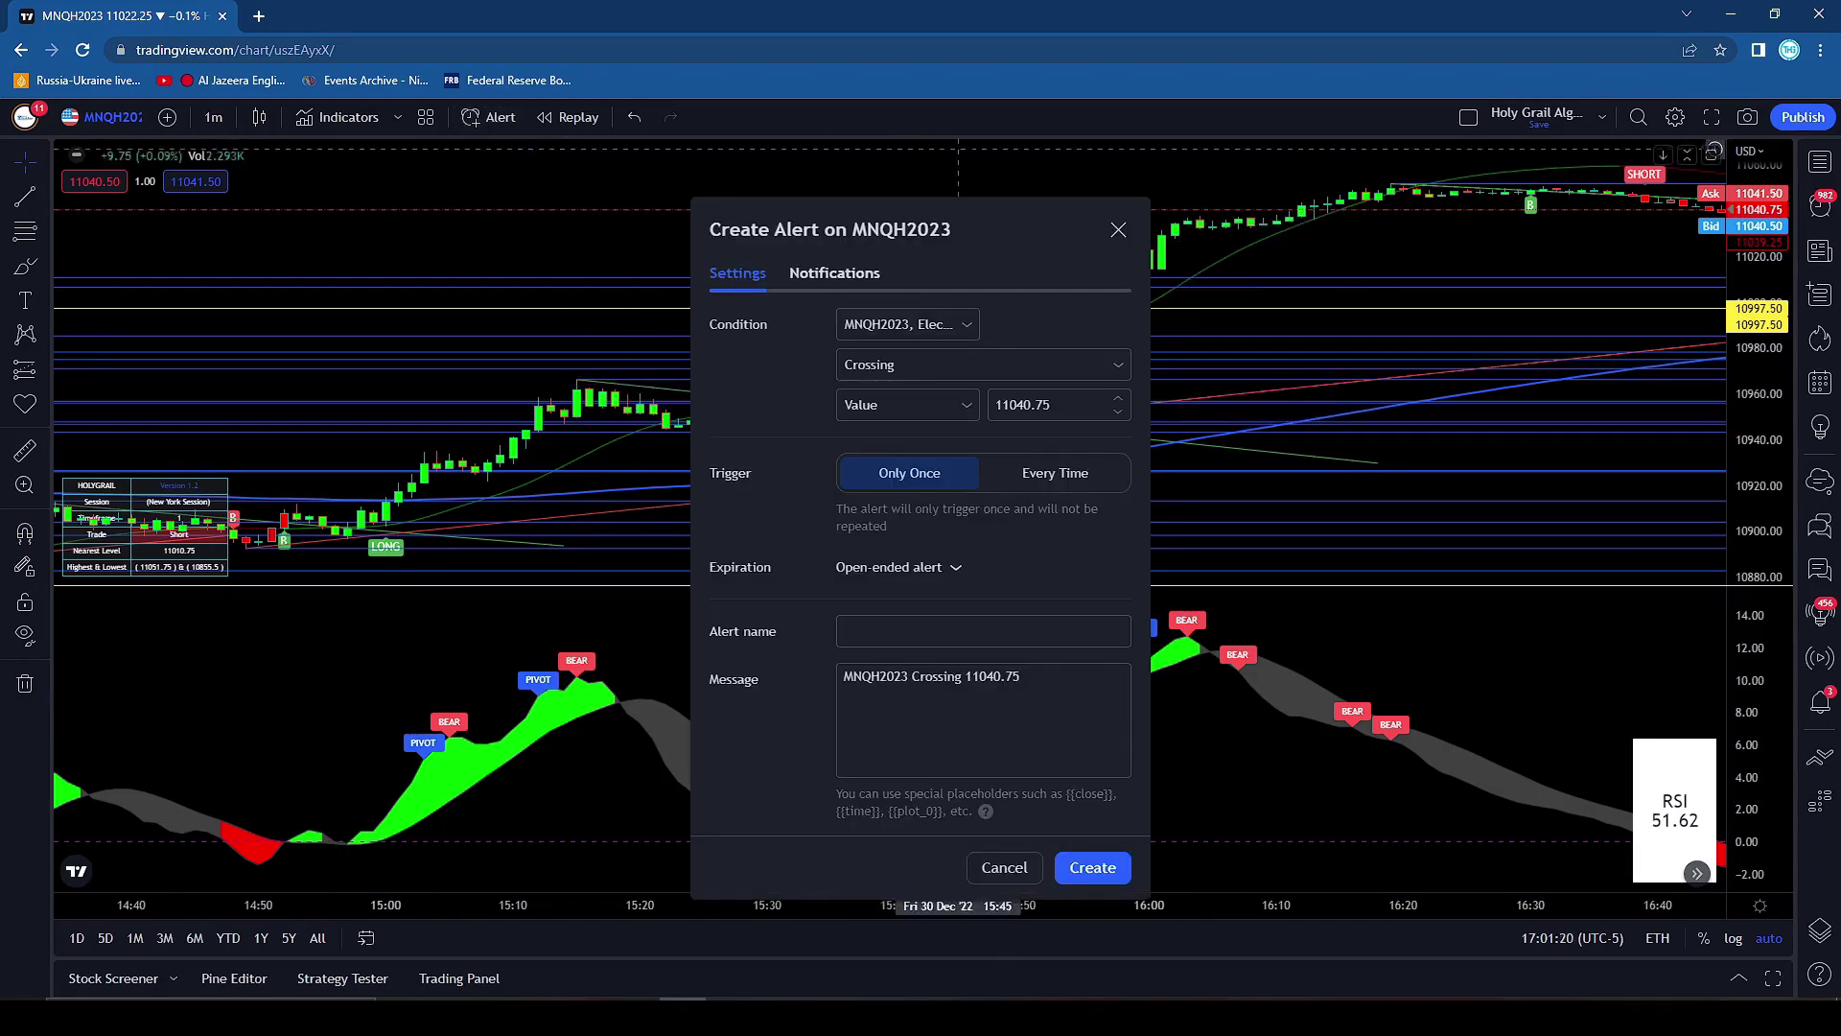
{"action": "left_click", "coordinate": [1117, 230]}
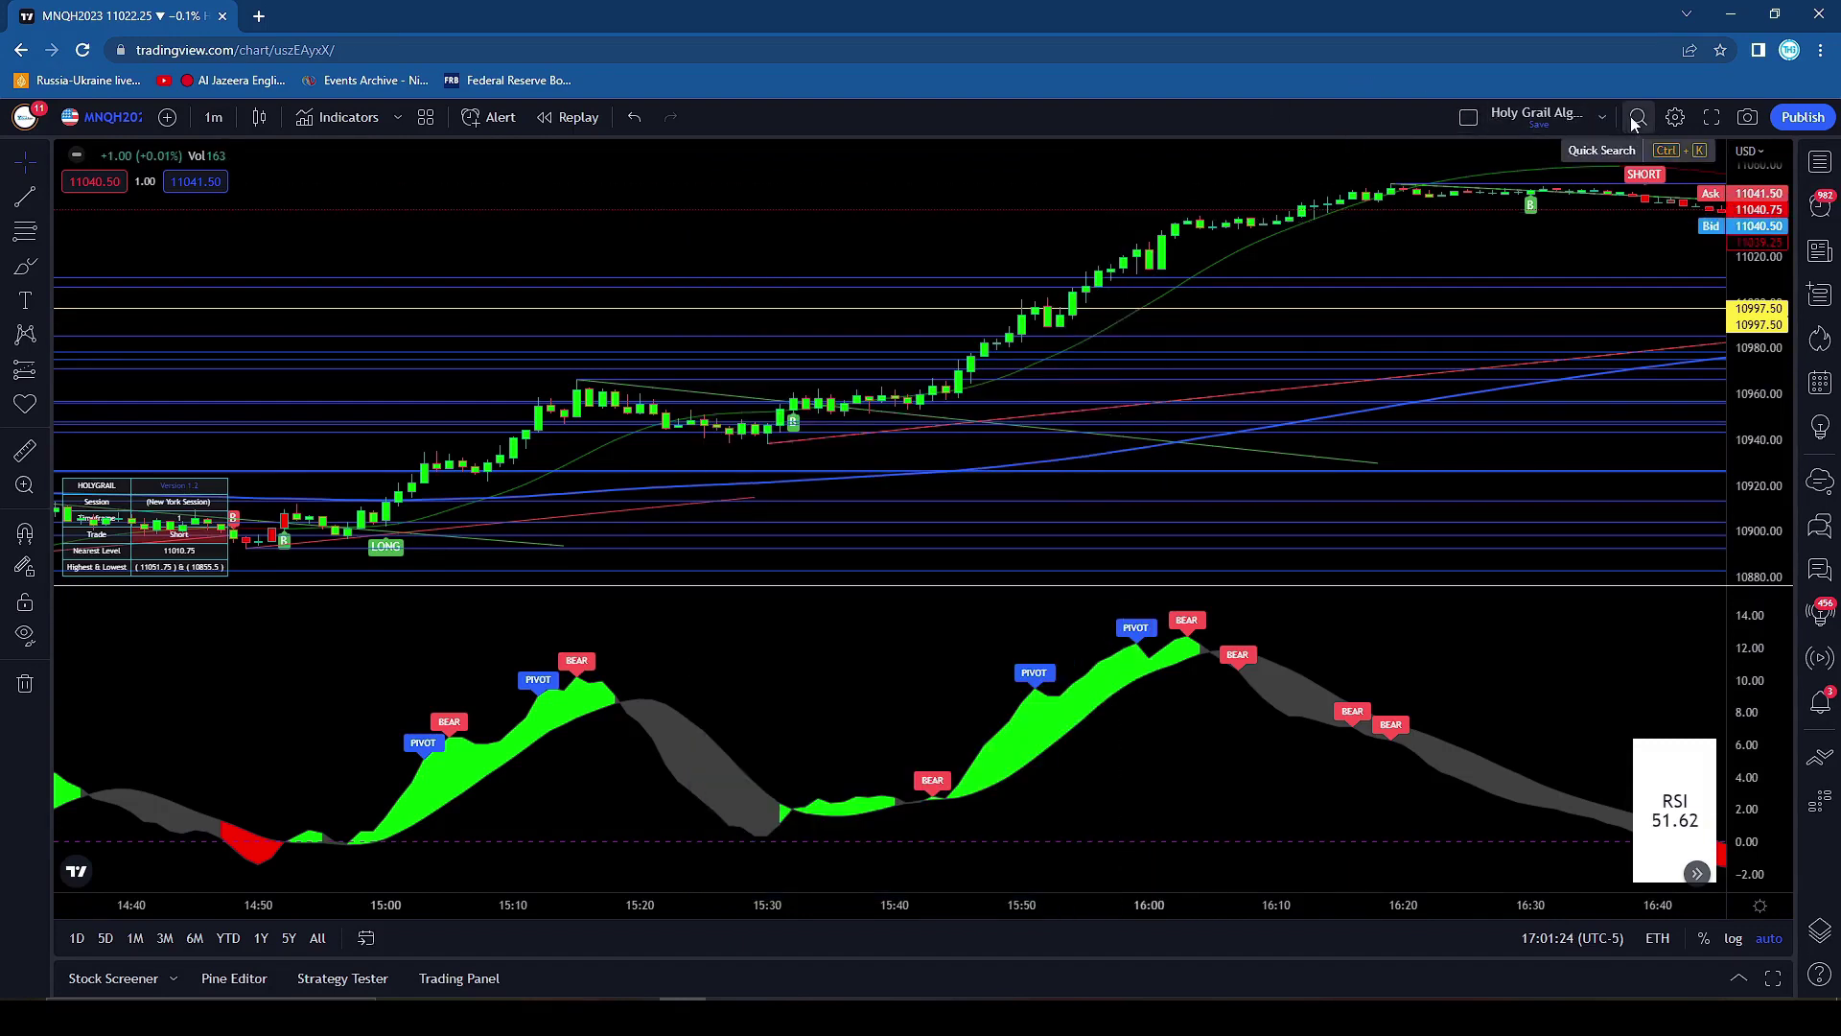
Save the chart layout, then try a tools-and-functions search for 'em'
{"action": "left_click", "coordinate": [1514, 125]}
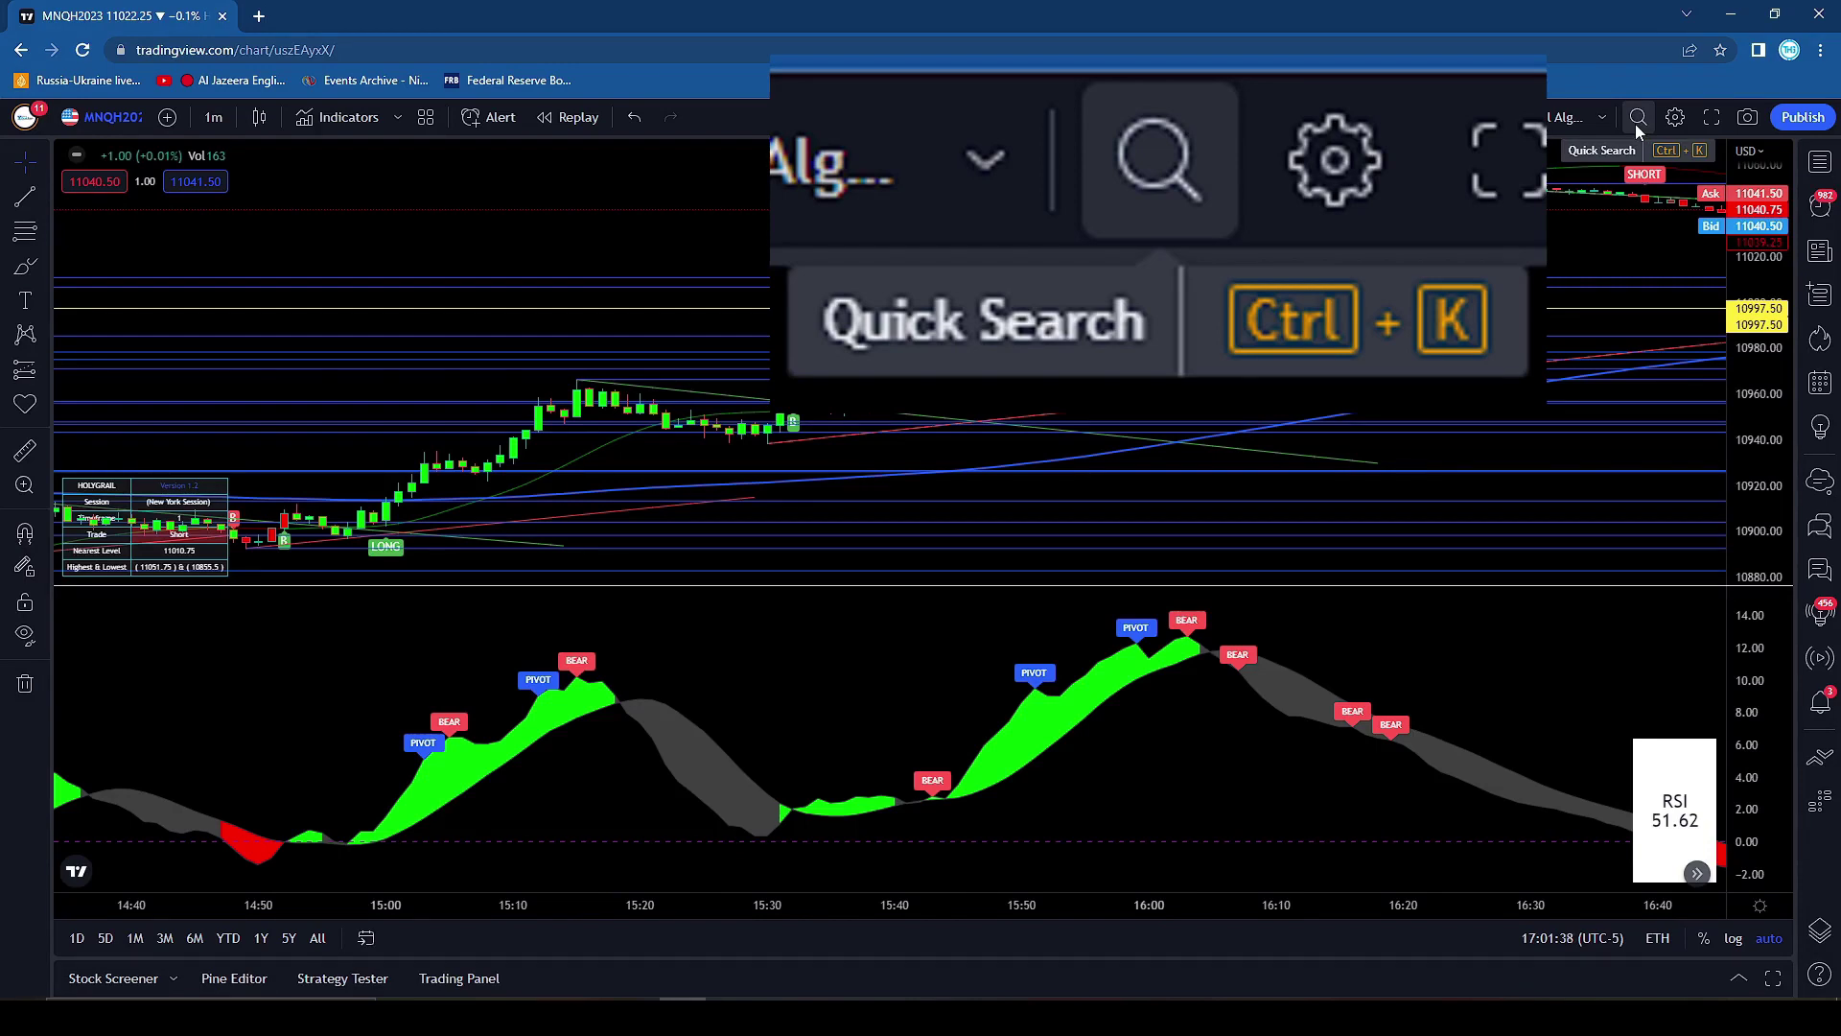
{"action": "left_click", "coordinate": [1636, 120]}
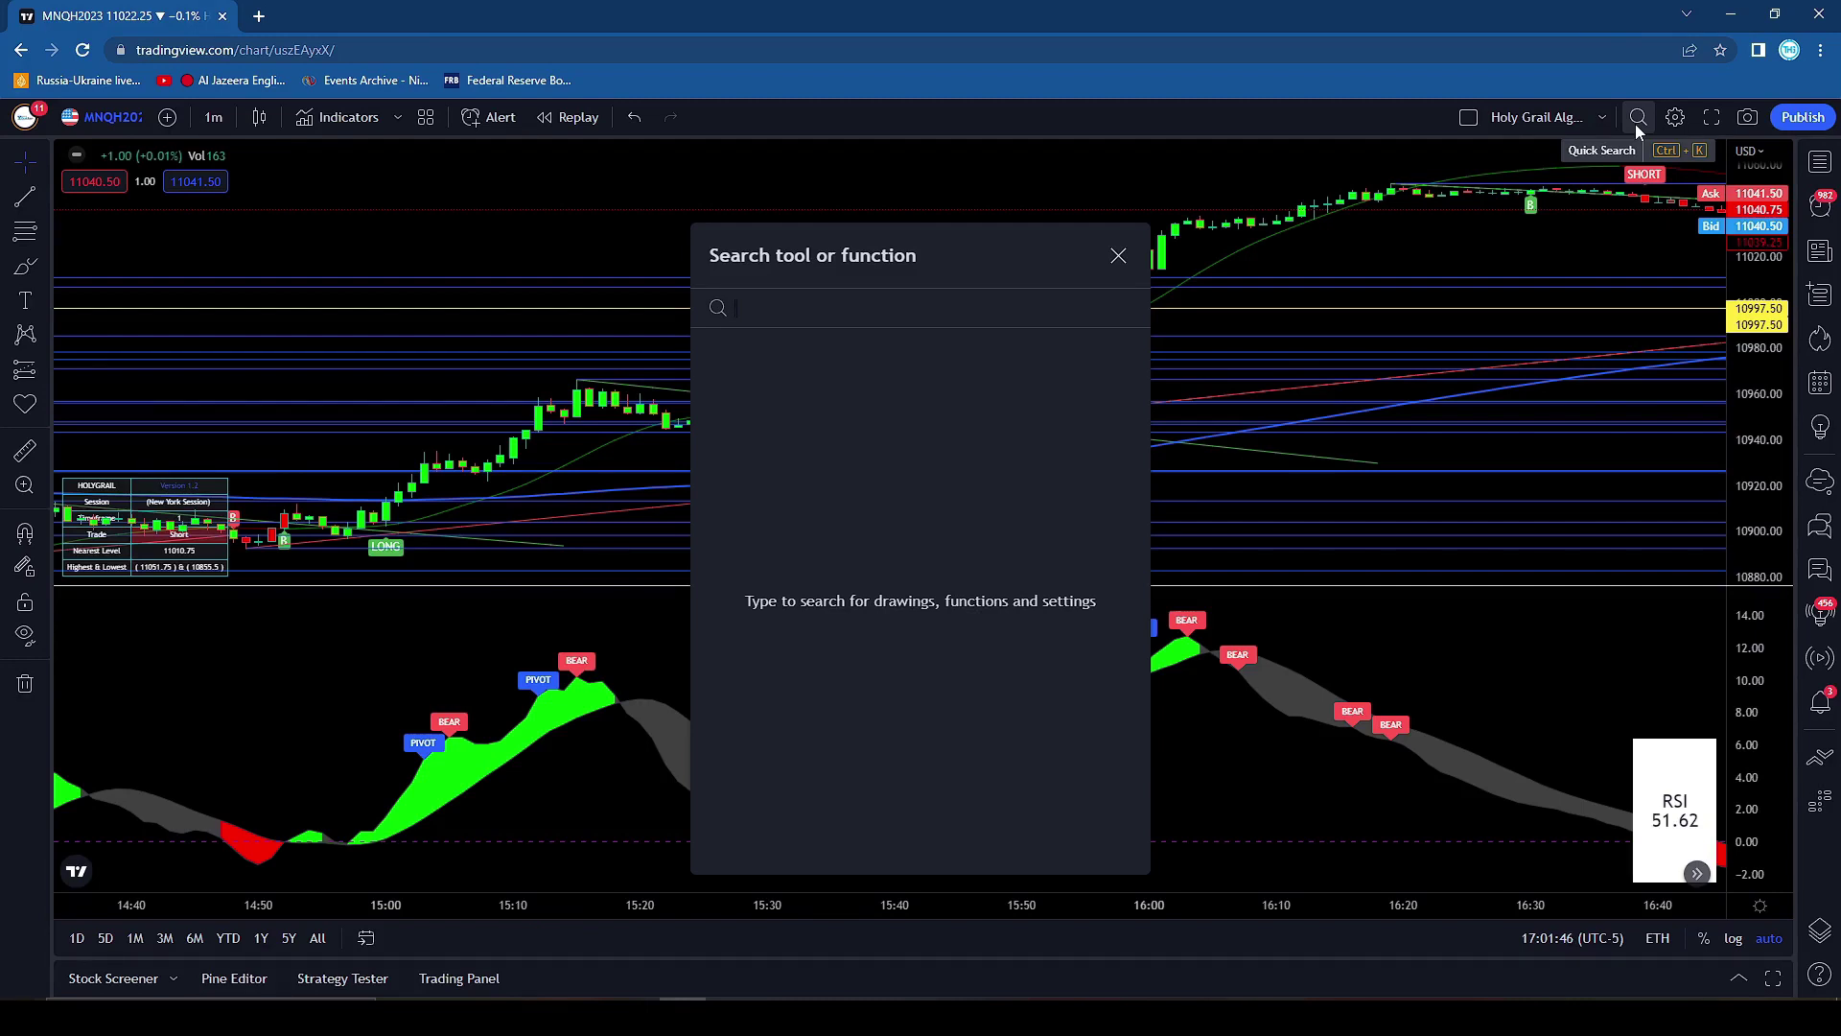
{"action": "type", "text": "ema"}
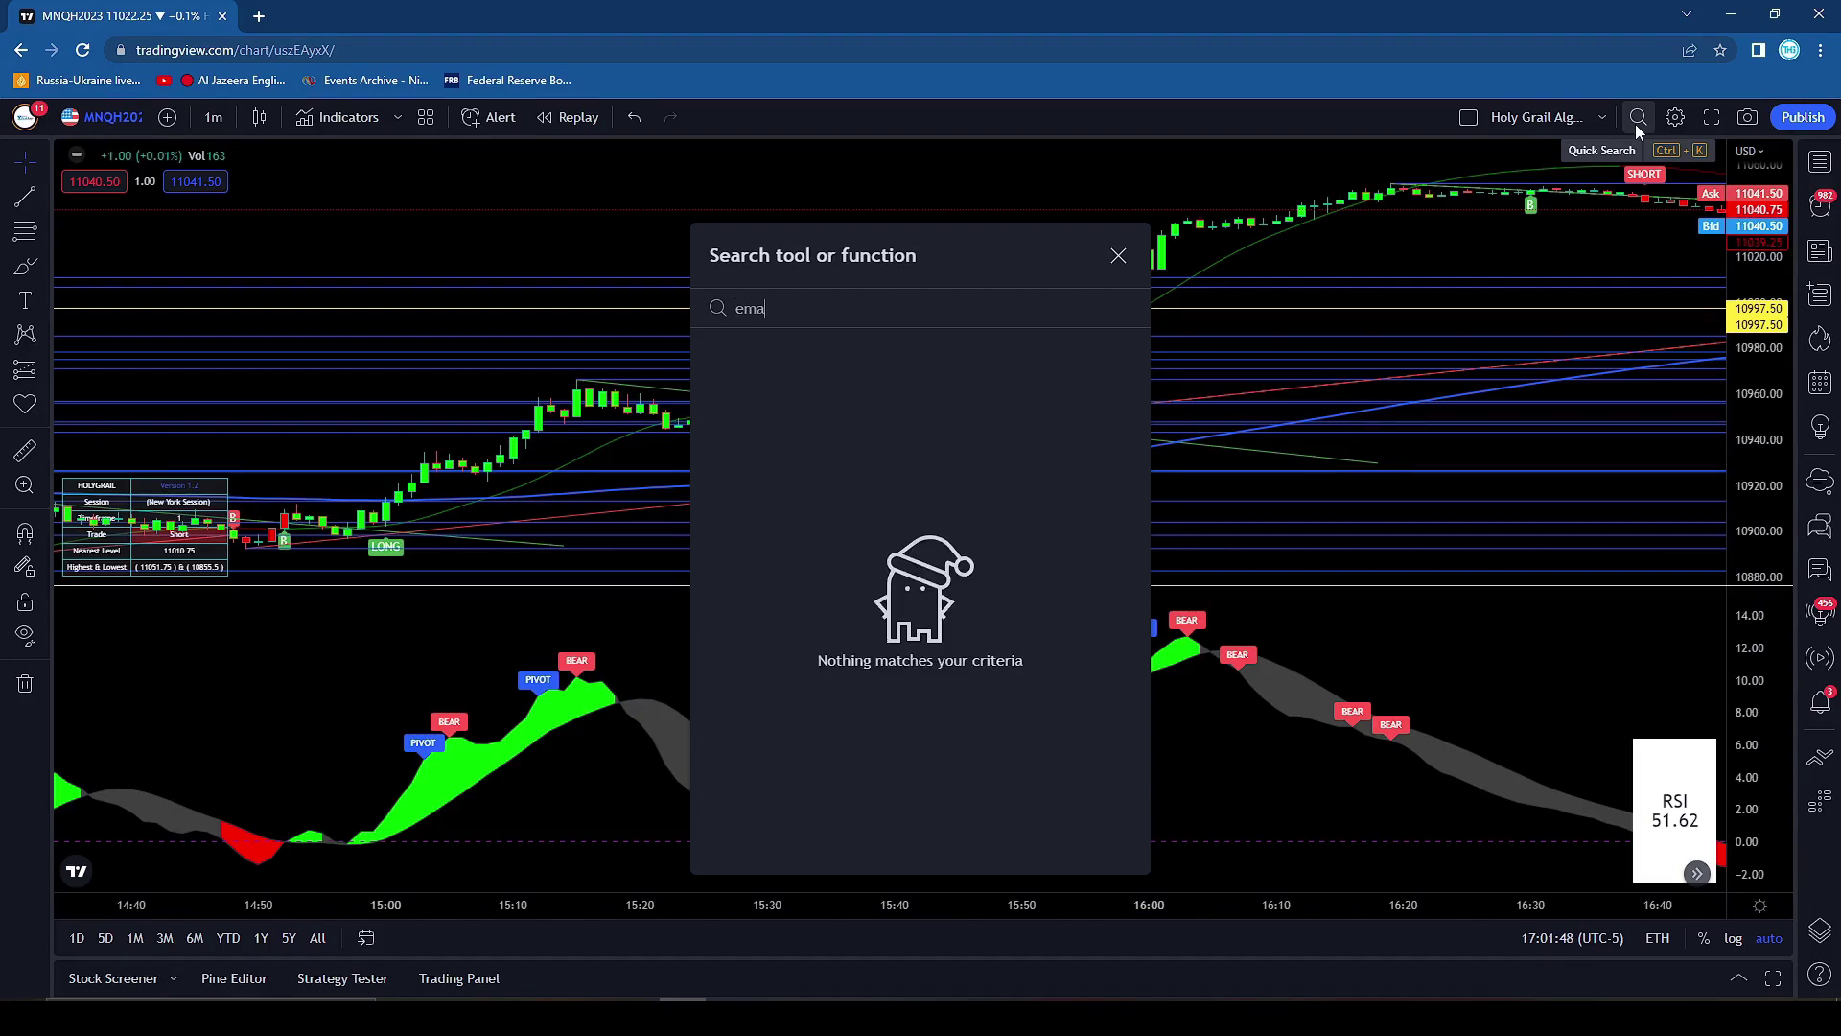
{"action": "key", "text": "BackSpace"}
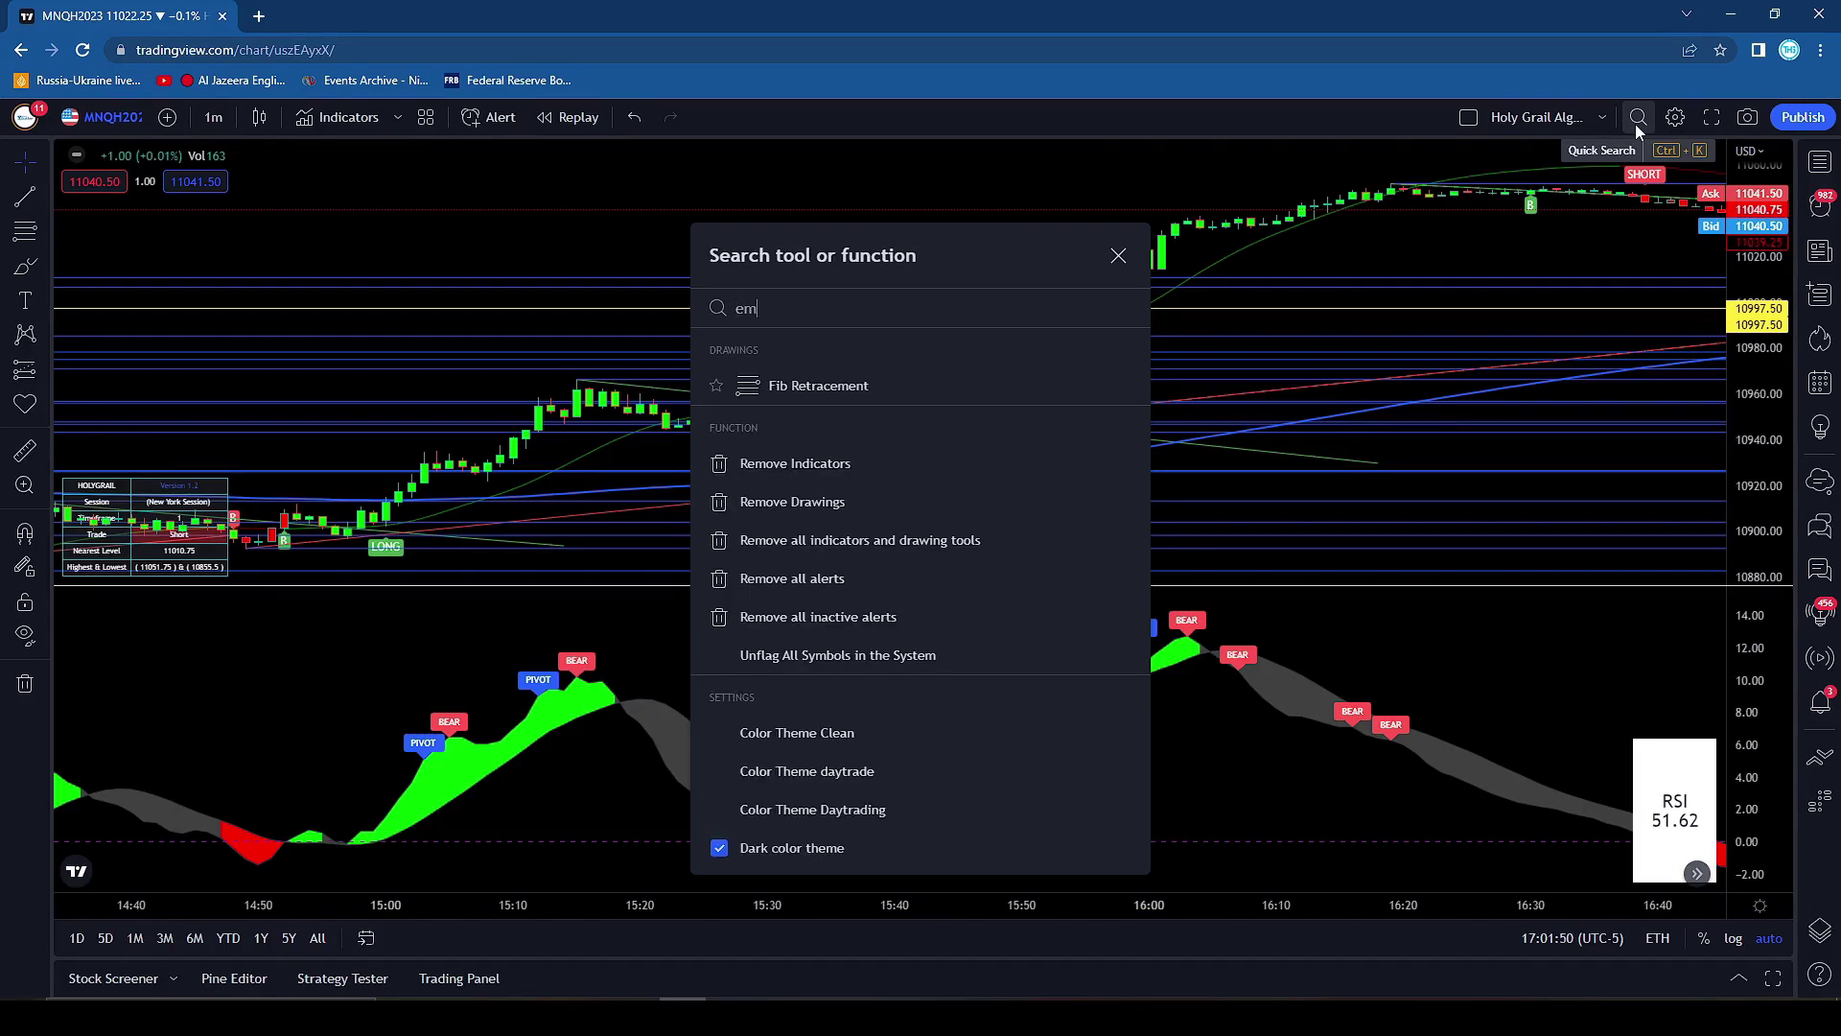
{"action": "left_click", "coordinate": [1118, 255]}
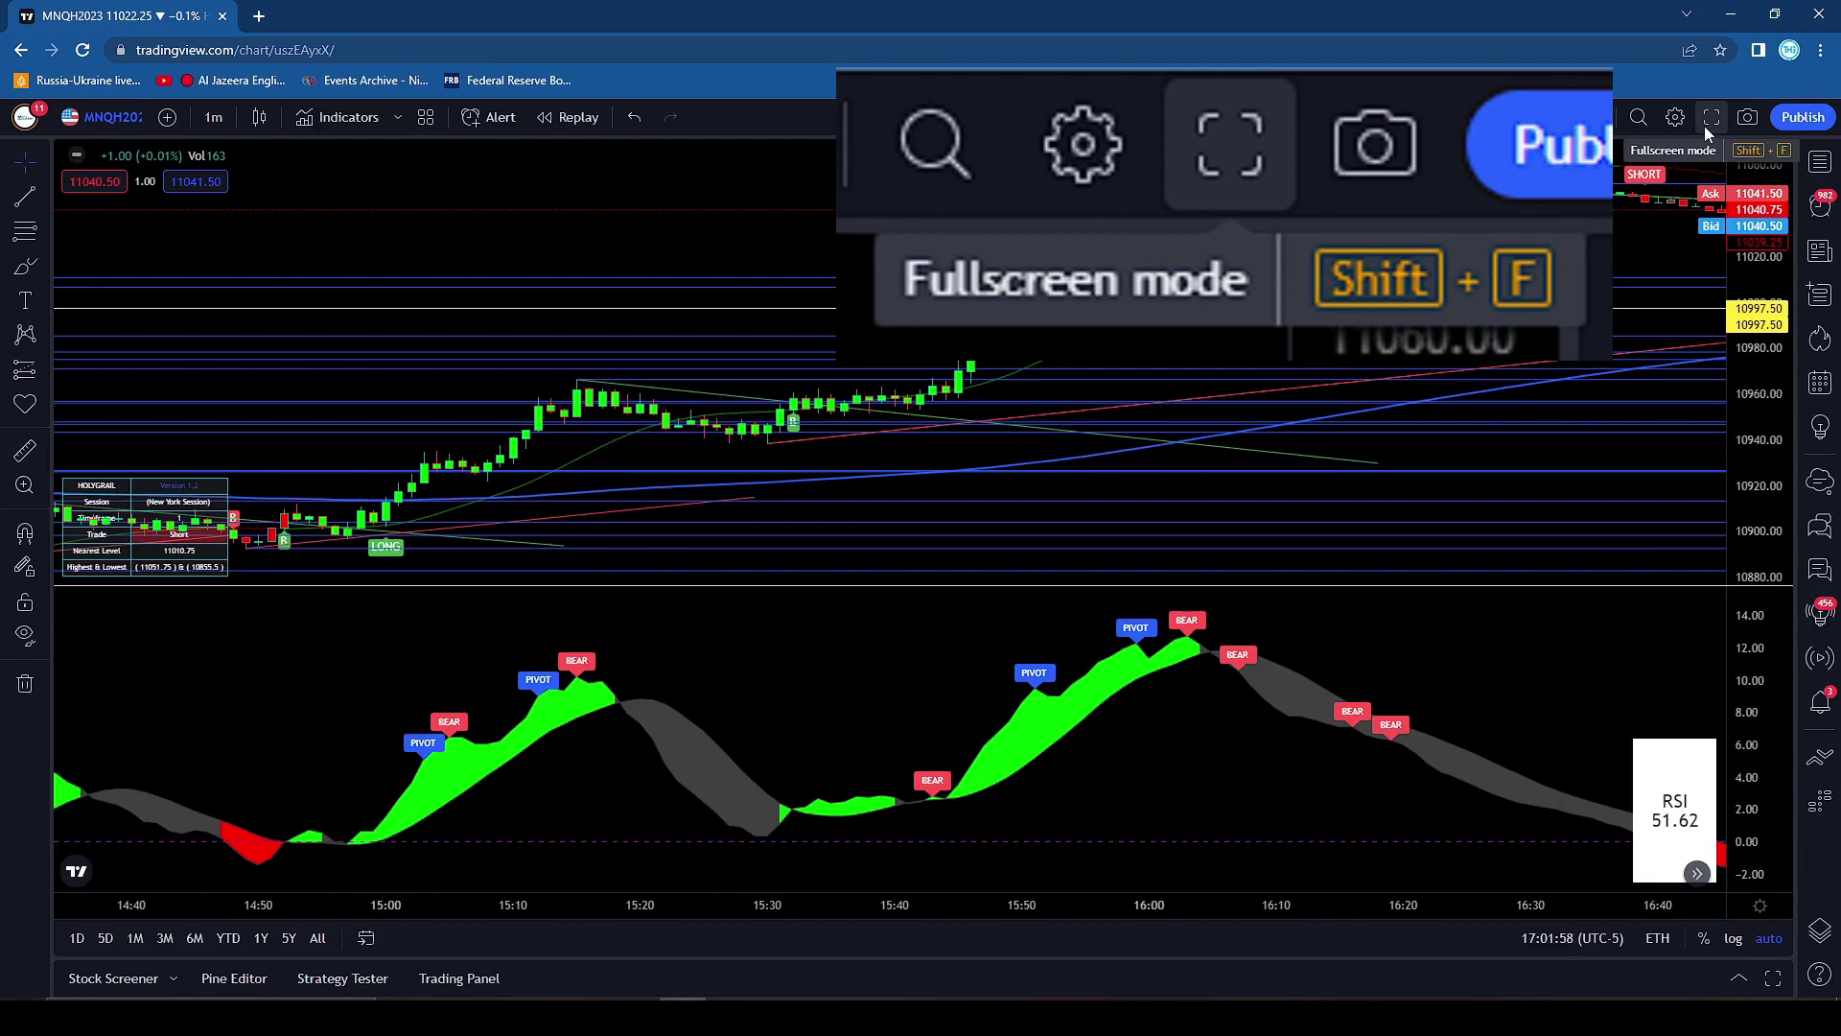
{"action": "left_click", "coordinate": [1707, 121]}
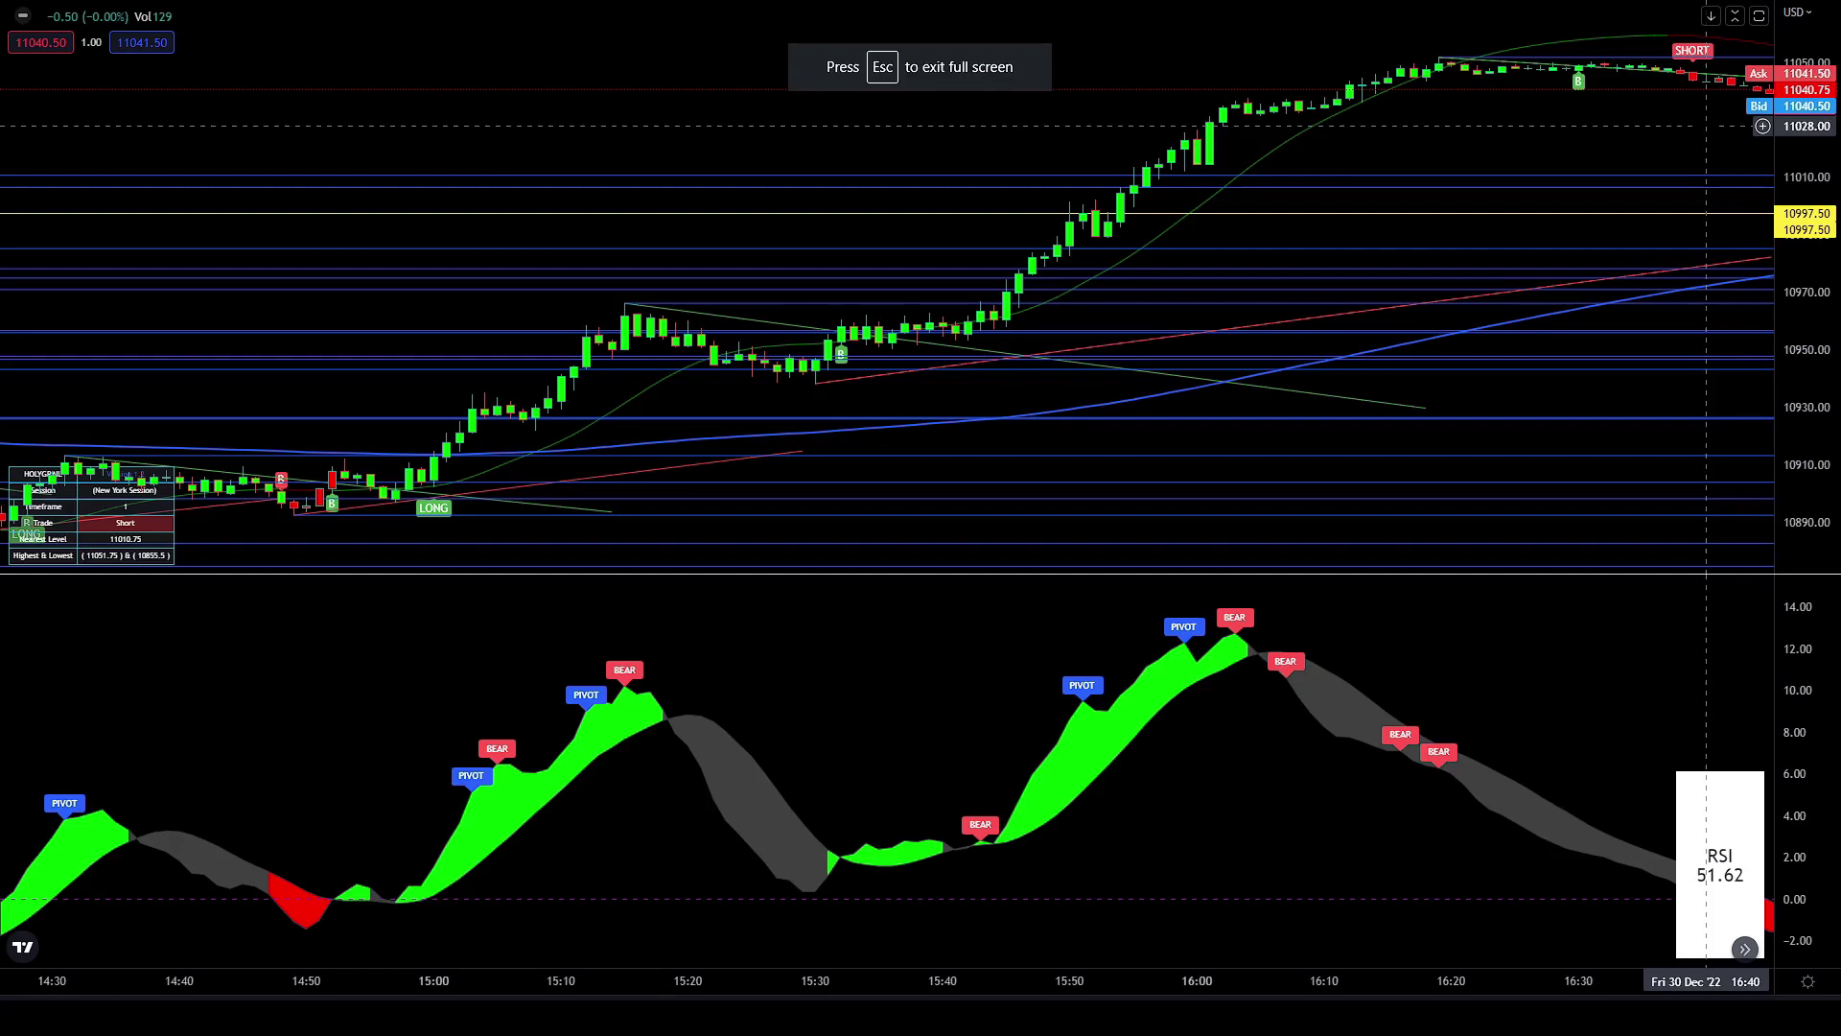
{"action": "key", "text": "Escape"}
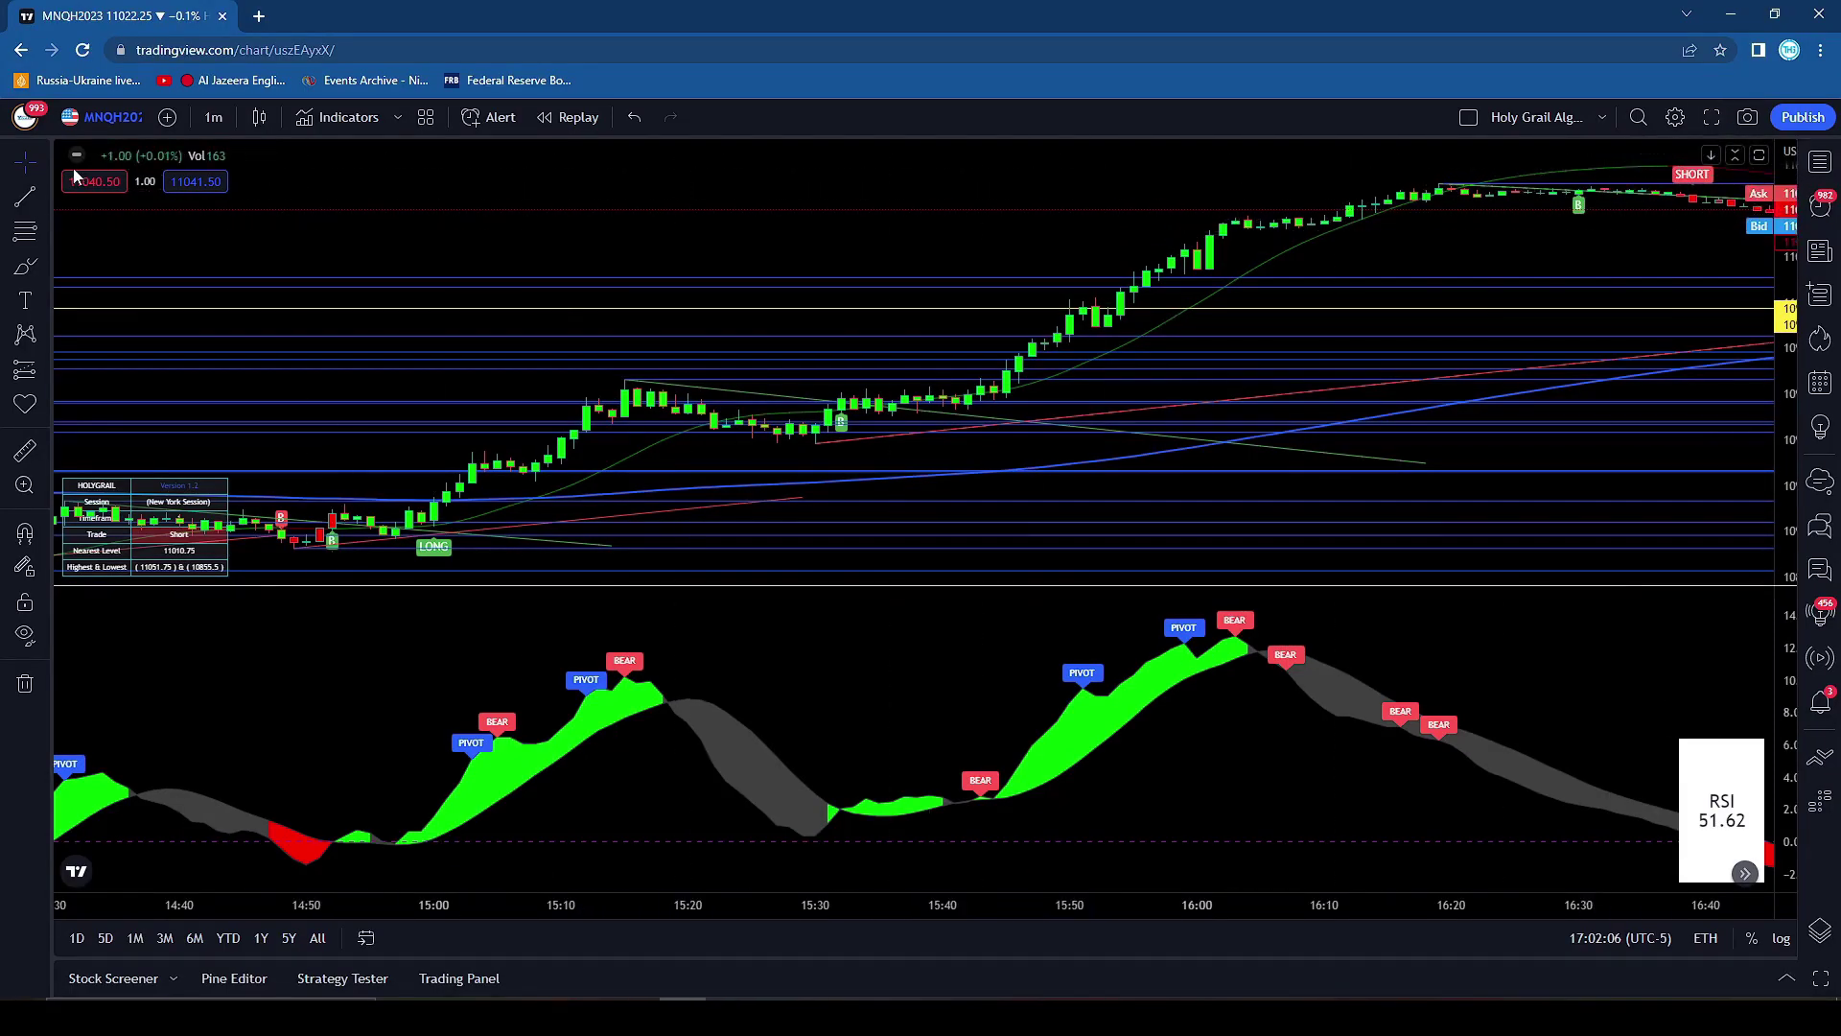
Draw a short trend line near the top-left of the price chart
{"action": "left_click", "coordinate": [23, 201]}
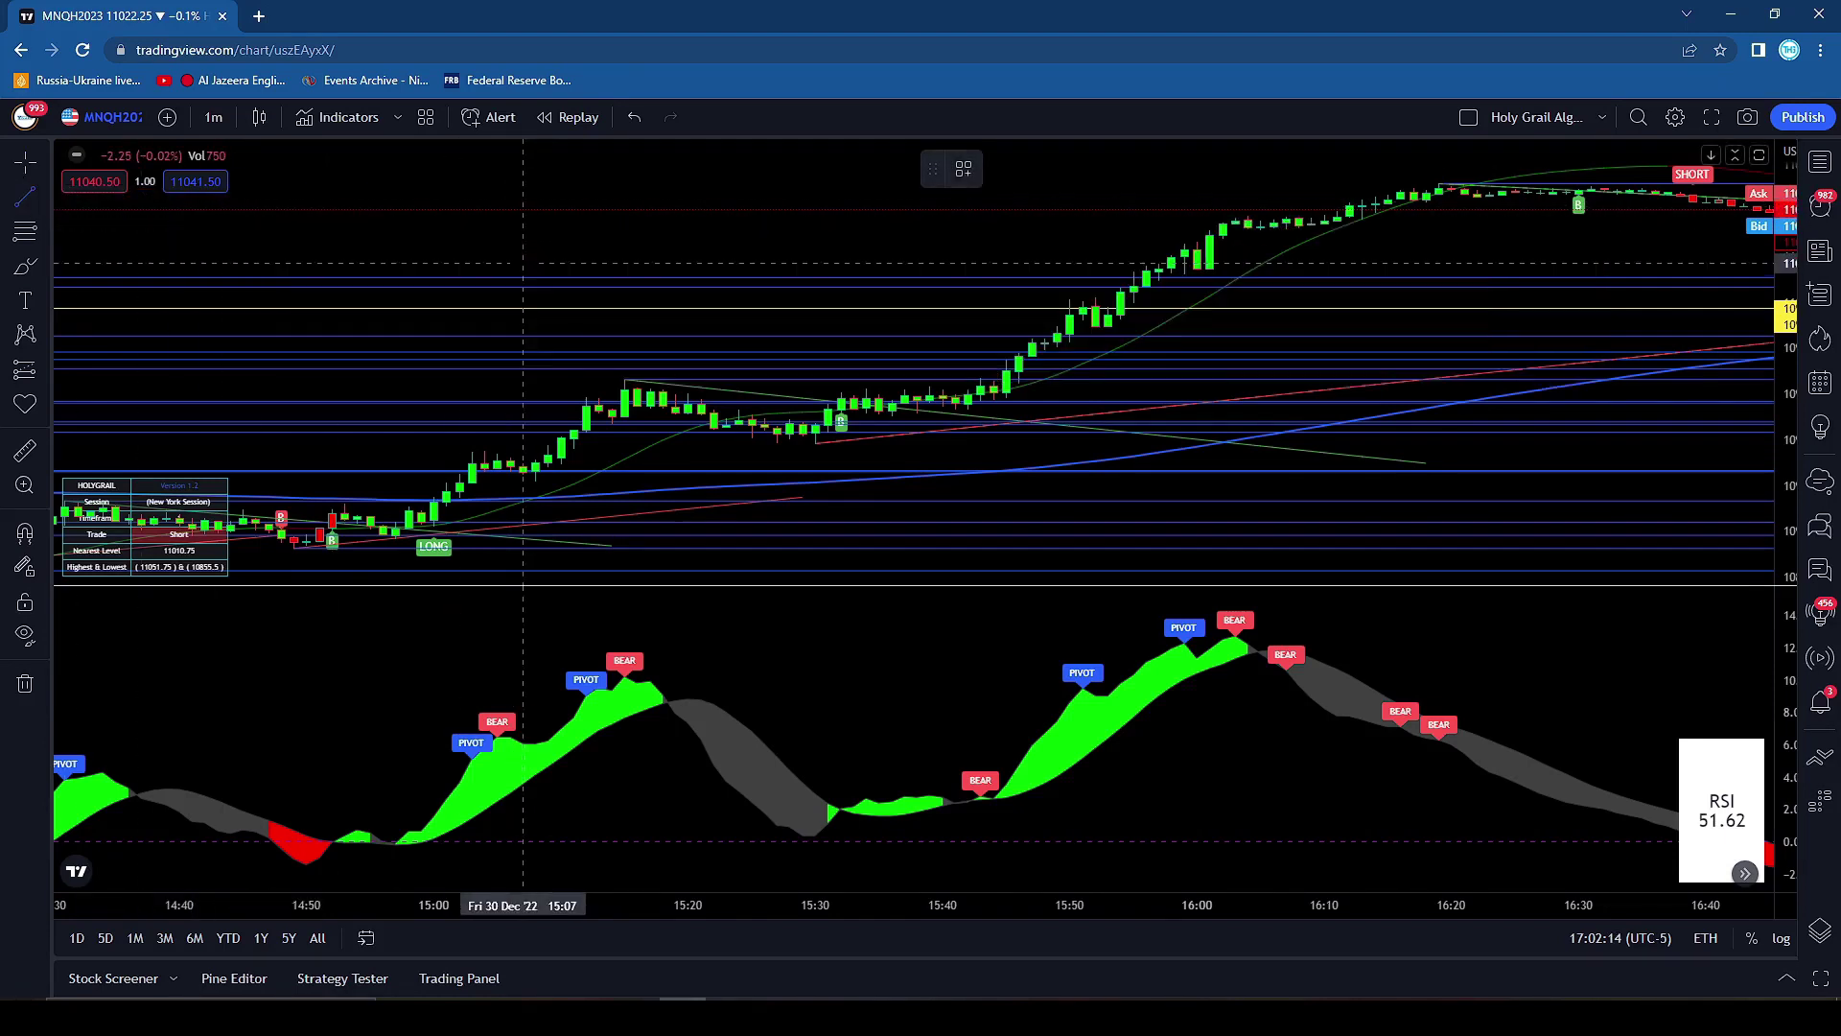
{"action": "left_click", "coordinate": [574, 255]}
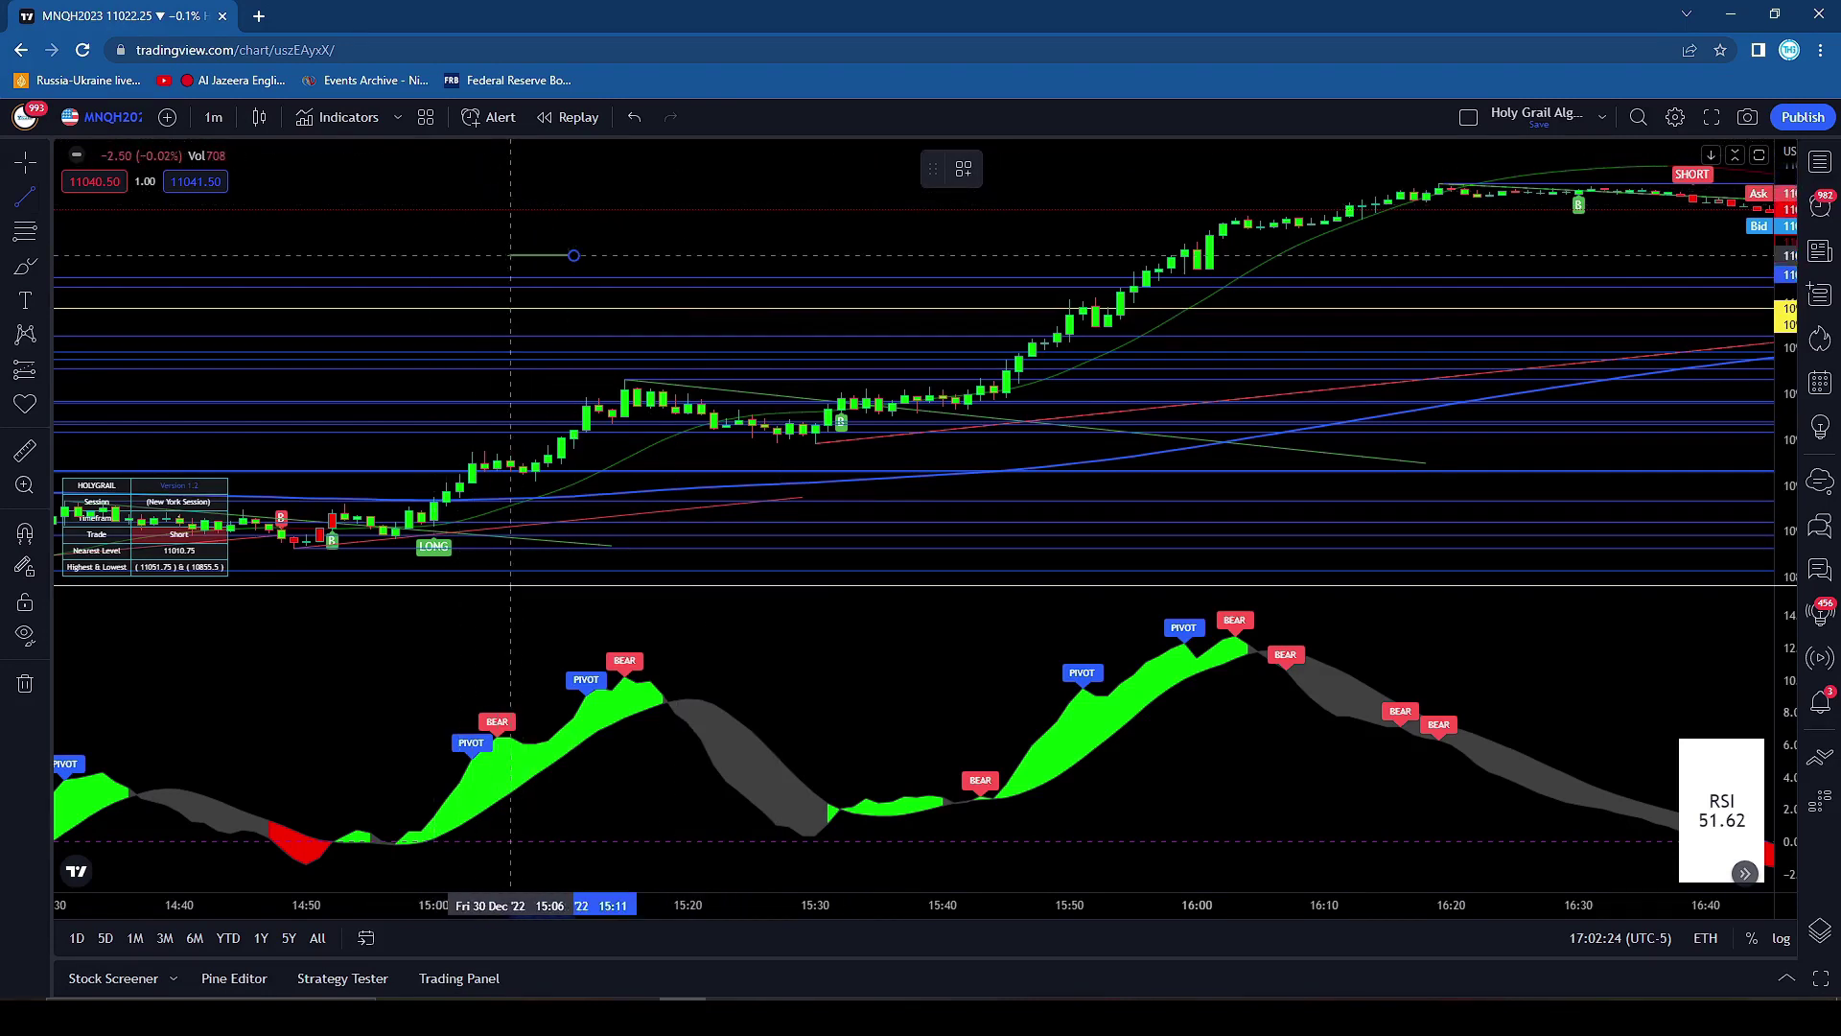
{"action": "left_click", "coordinate": [370, 187]}
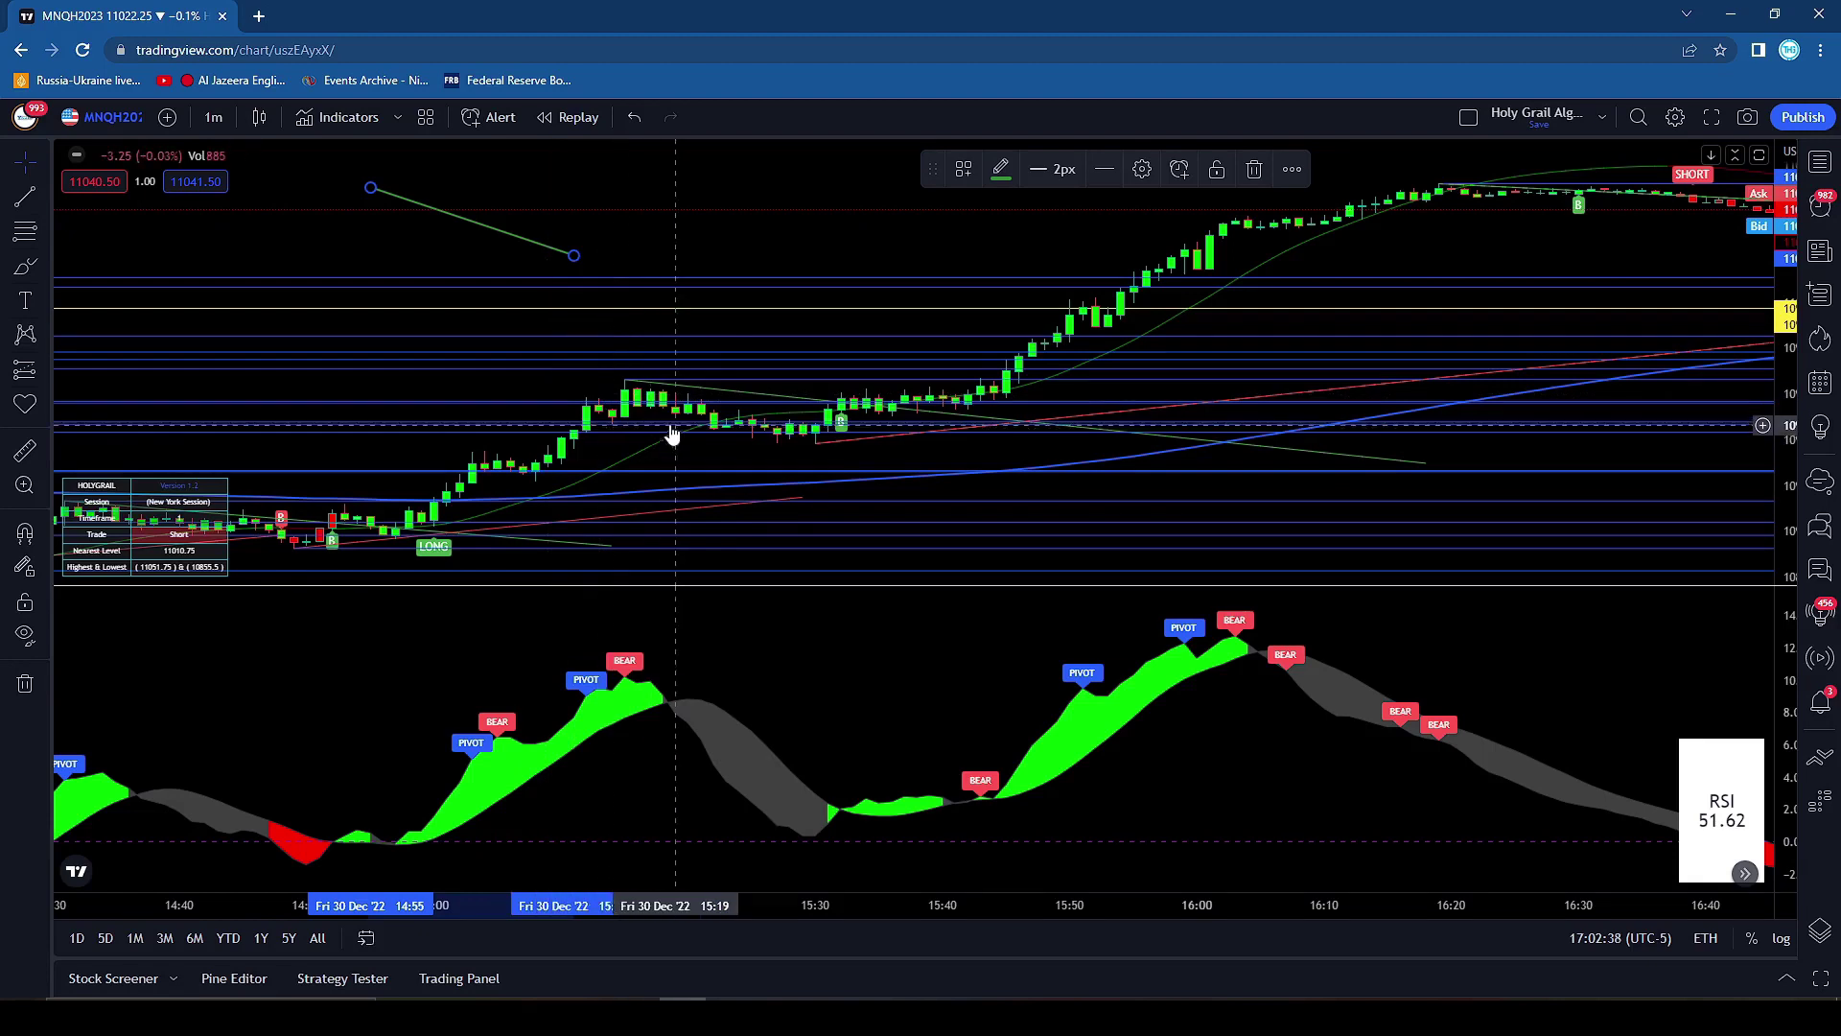
Measure a 26-bar, -29.50 price move with the Measure tool
{"action": "left_click_drag", "start_coordinate": [600, 430], "coordinate": [769, 428]}
{"action": "left_click", "coordinate": [656, 389], "text": "shift"}
{"action": "left_click_drag", "start_coordinate": [1015, 434], "coordinate": [1092, 442]}
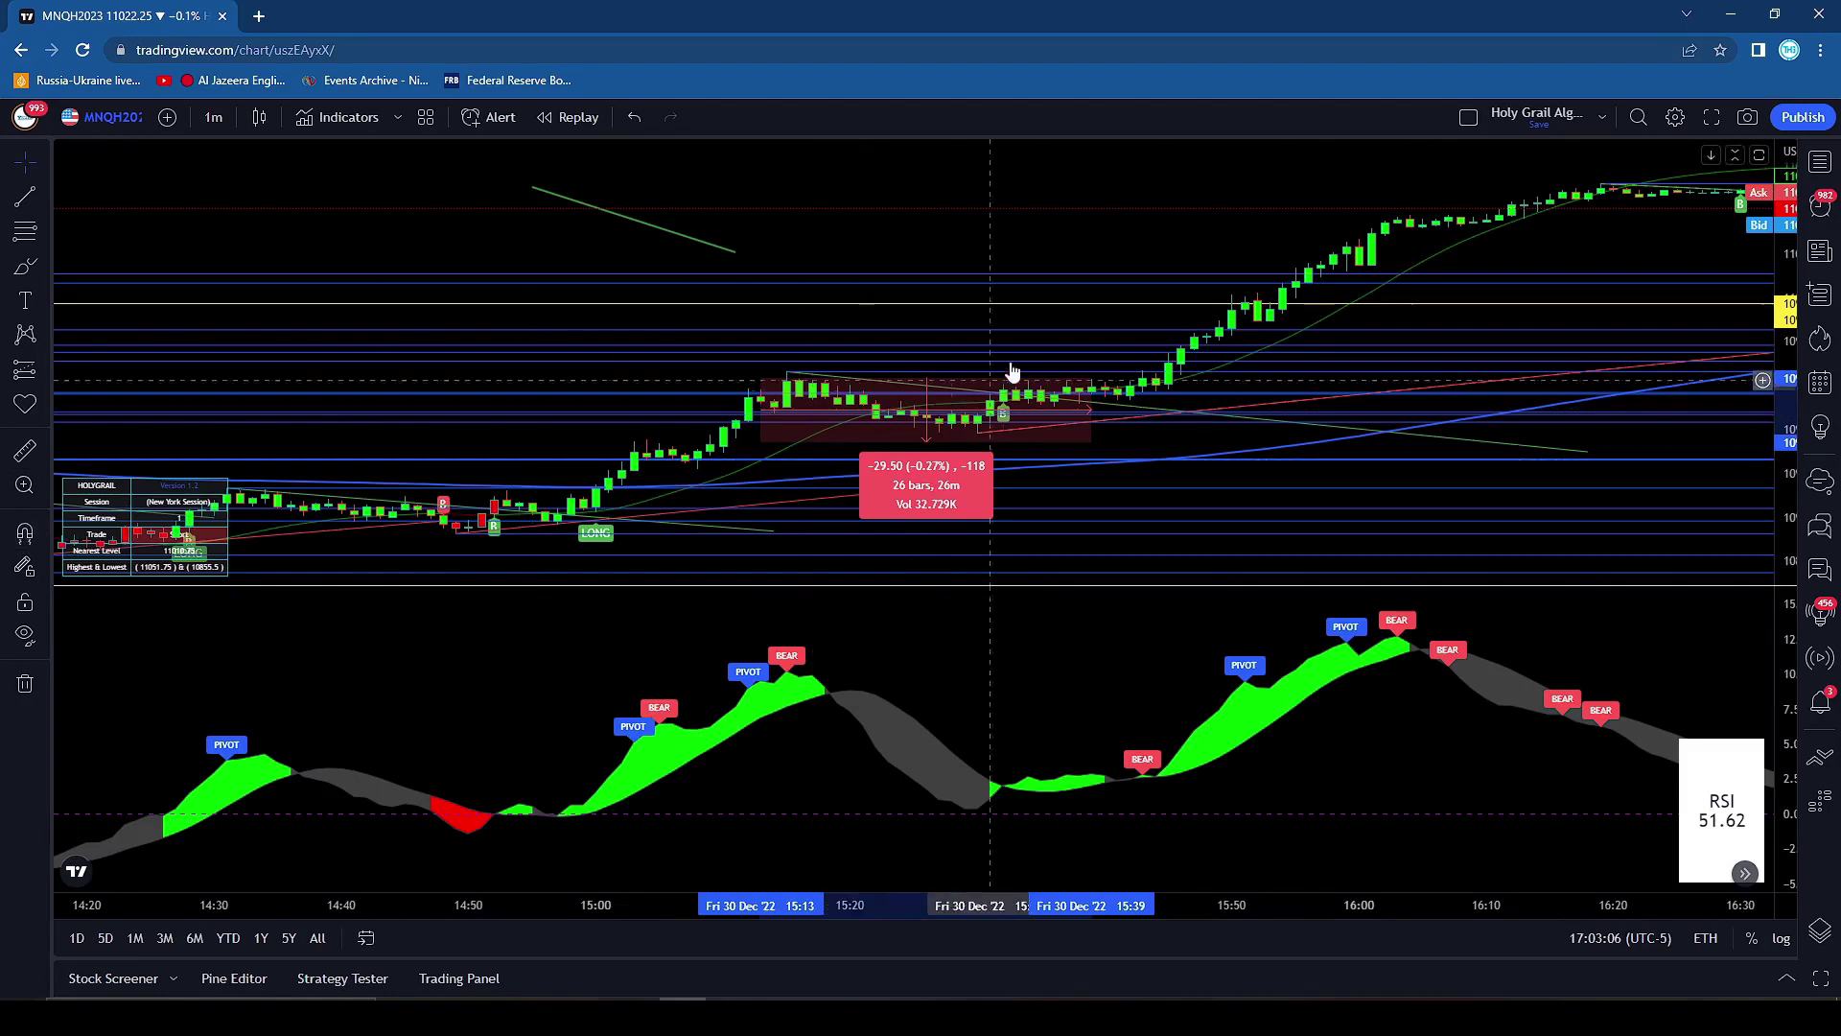
Dismiss the measurement and Ctrl-drag a trend line copy down near the 15:15 candles
{"action": "left_click", "coordinate": [685, 231]}
{"action": "left_click_drag", "start_coordinate": [699, 246], "coordinate": [947, 421]}
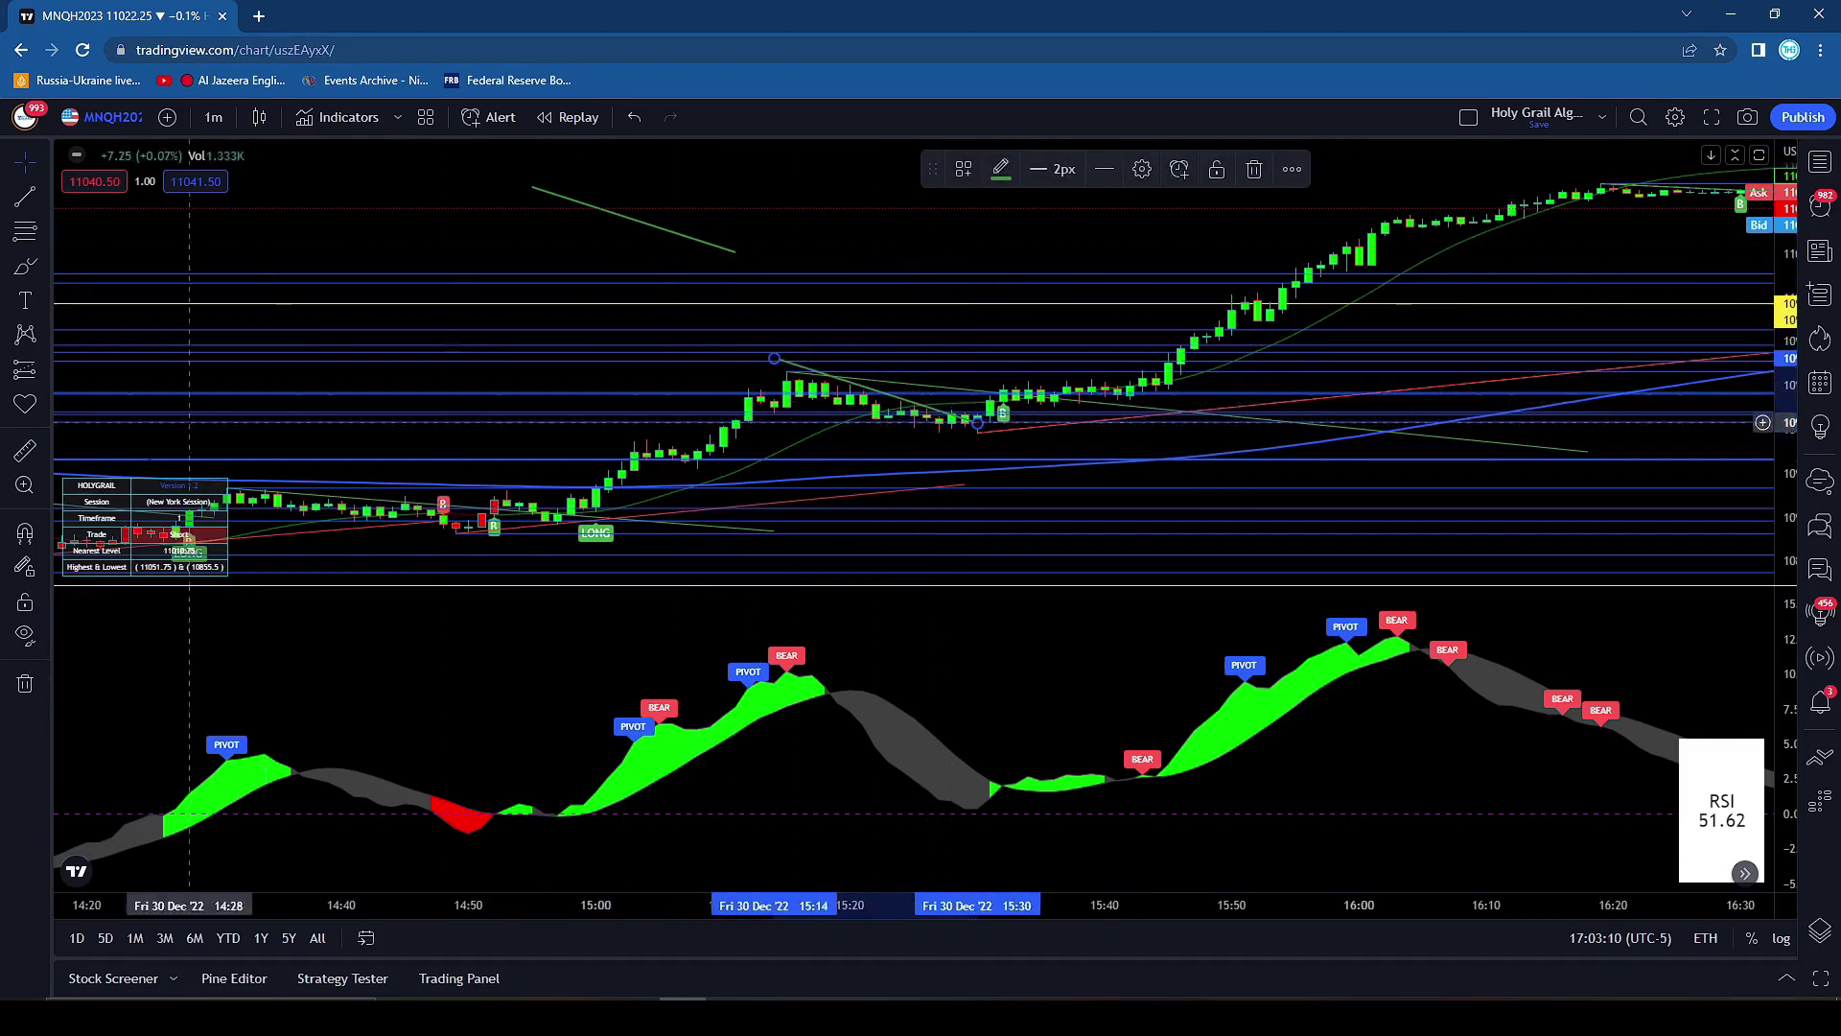
Hide all drawings using the eye button in the drawing toolbar
{"action": "left_click", "coordinate": [33, 628]}
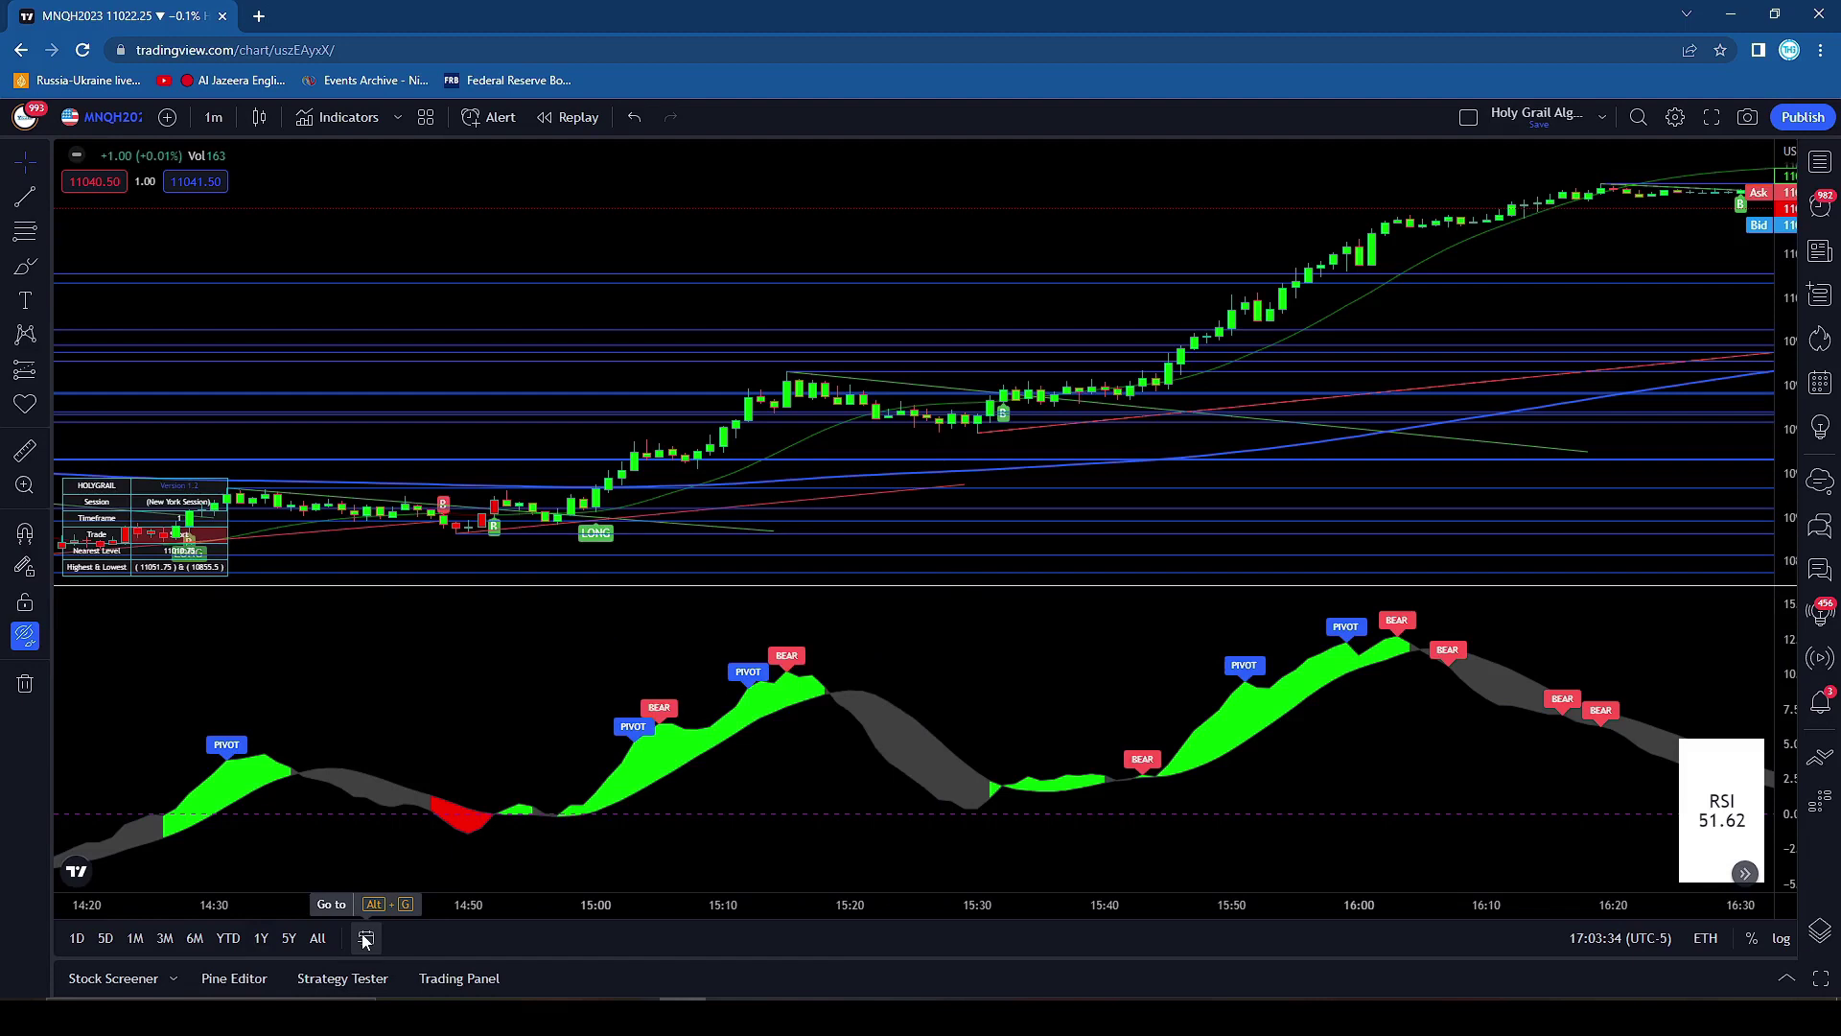
Change the Go to date from 2022-12-30 to 2022-12-28 and jump there
{"action": "left_click", "coordinate": [365, 940]}
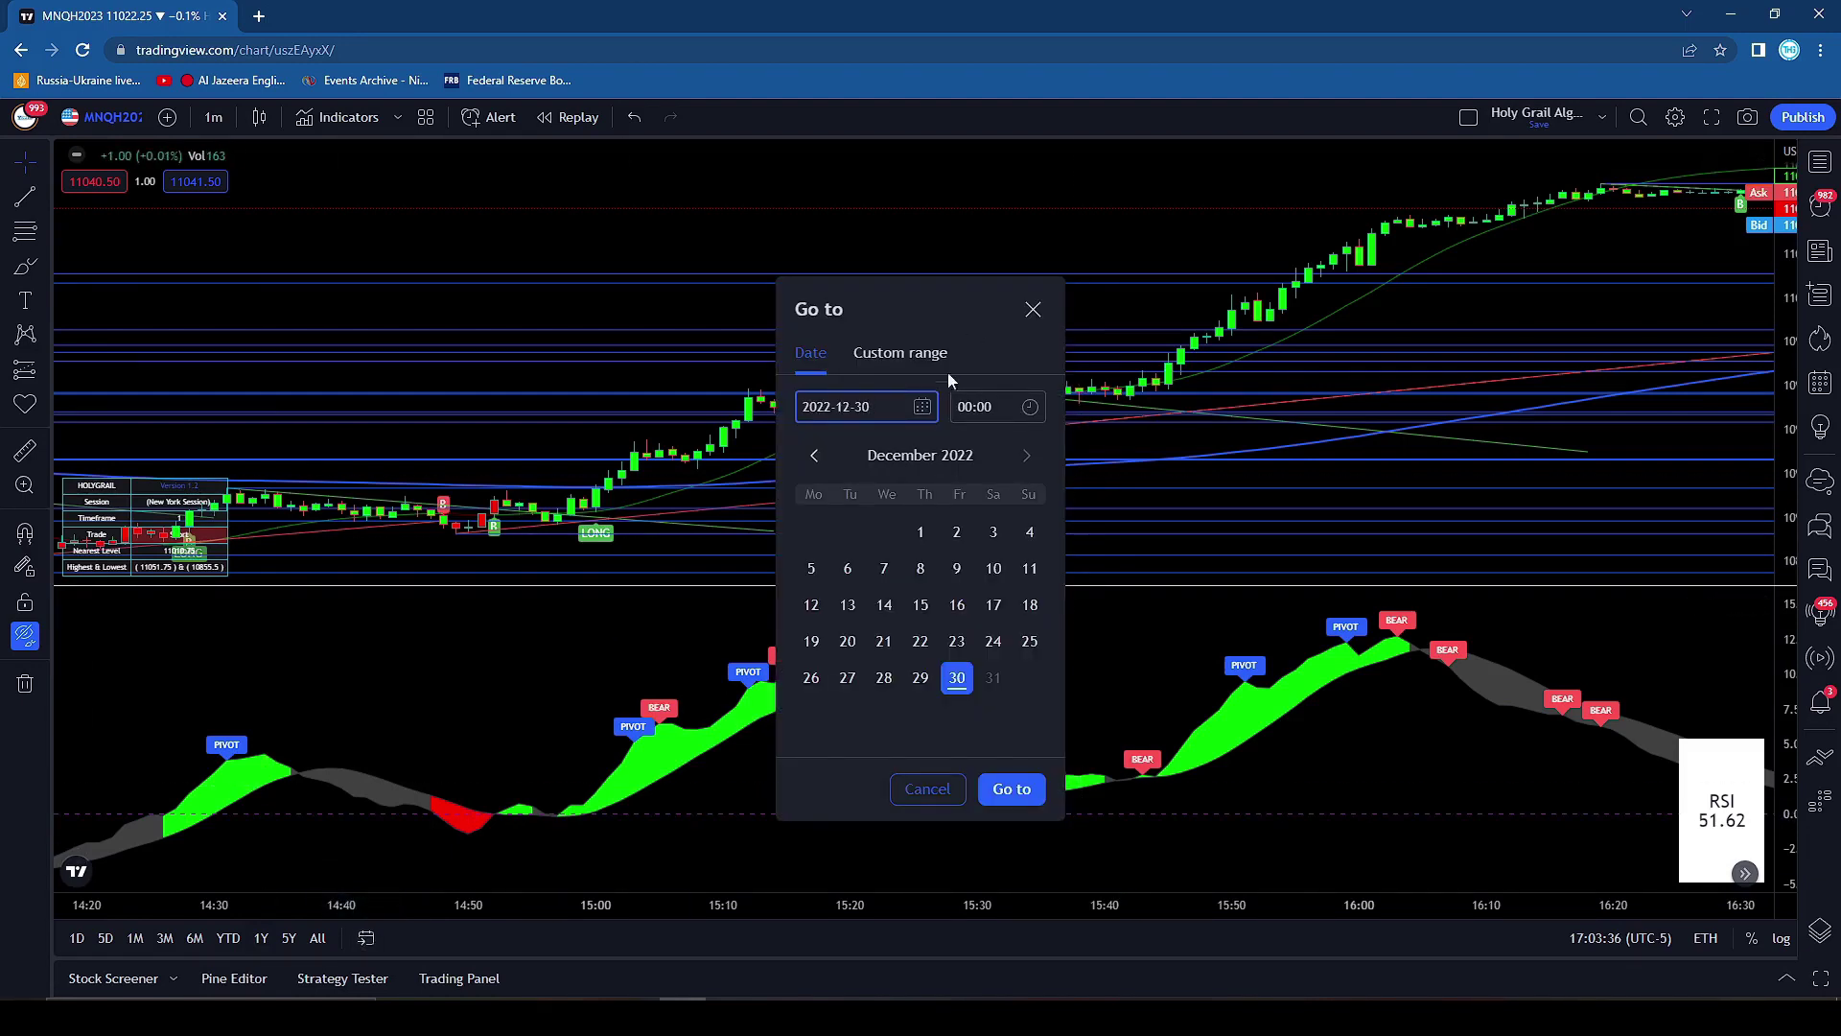
{"action": "left_click", "coordinate": [913, 365]}
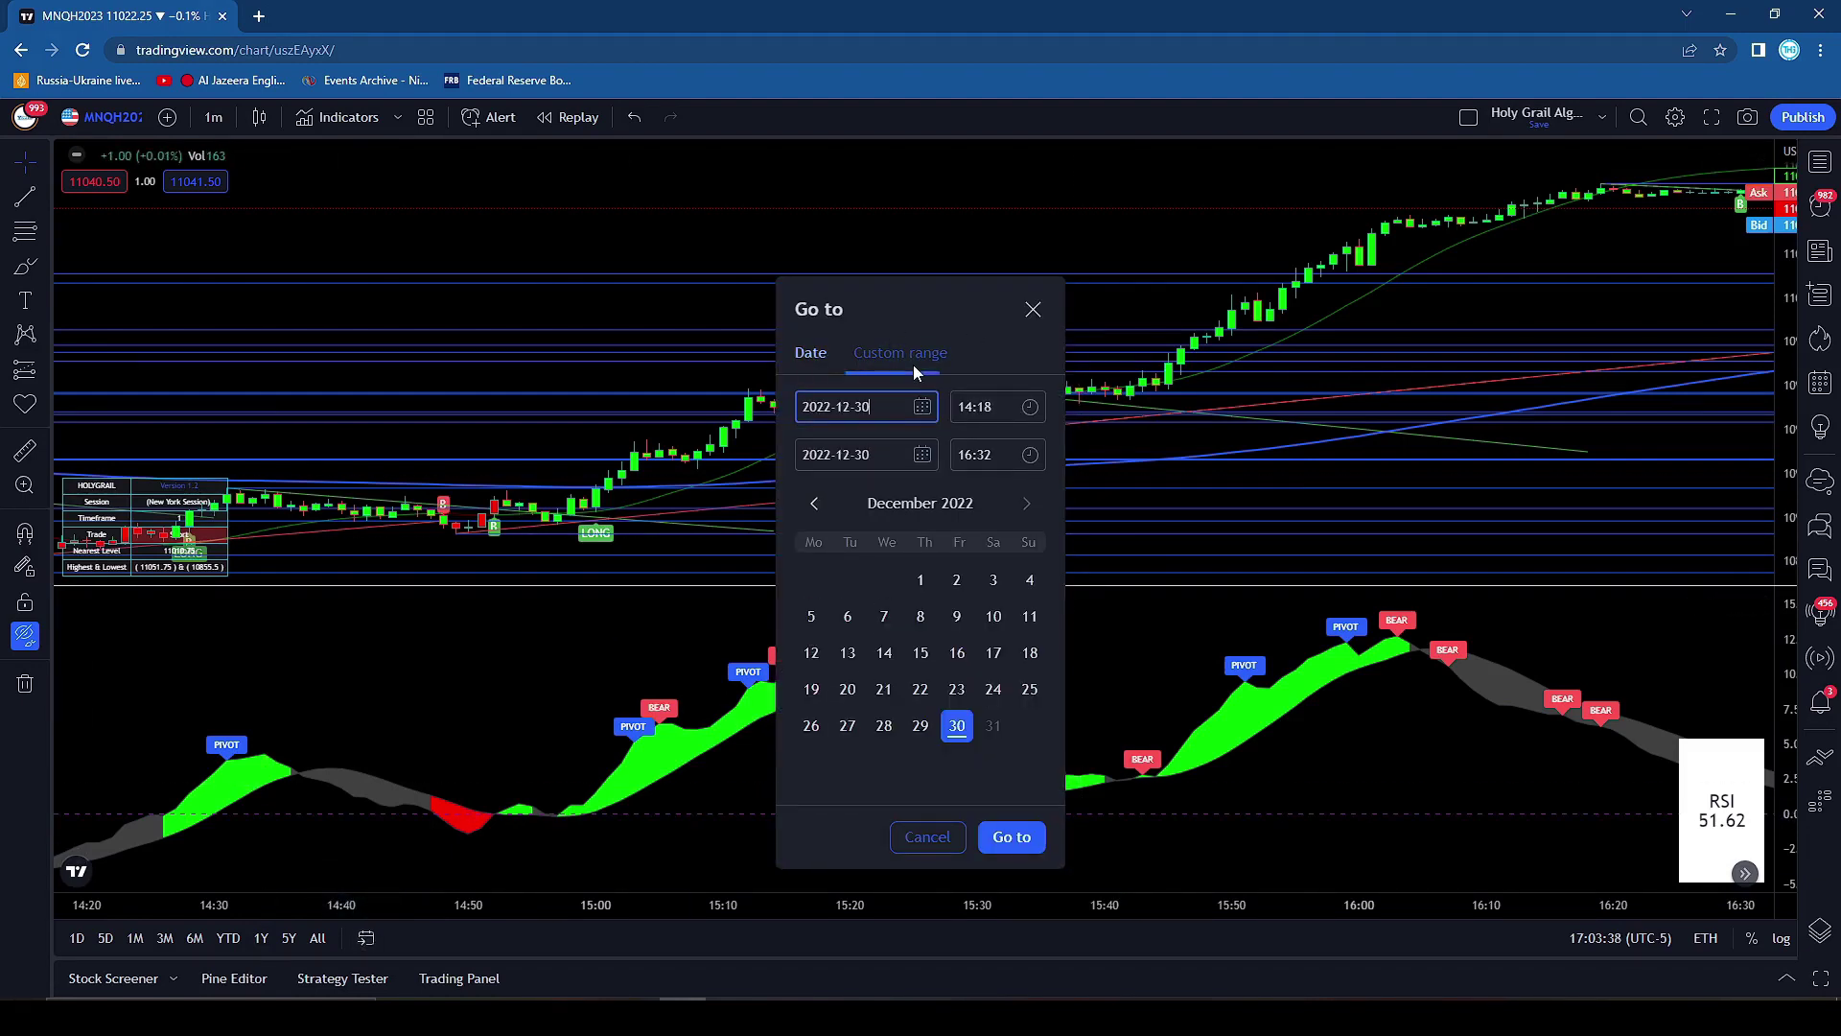
{"action": "left_click", "coordinate": [813, 355]}
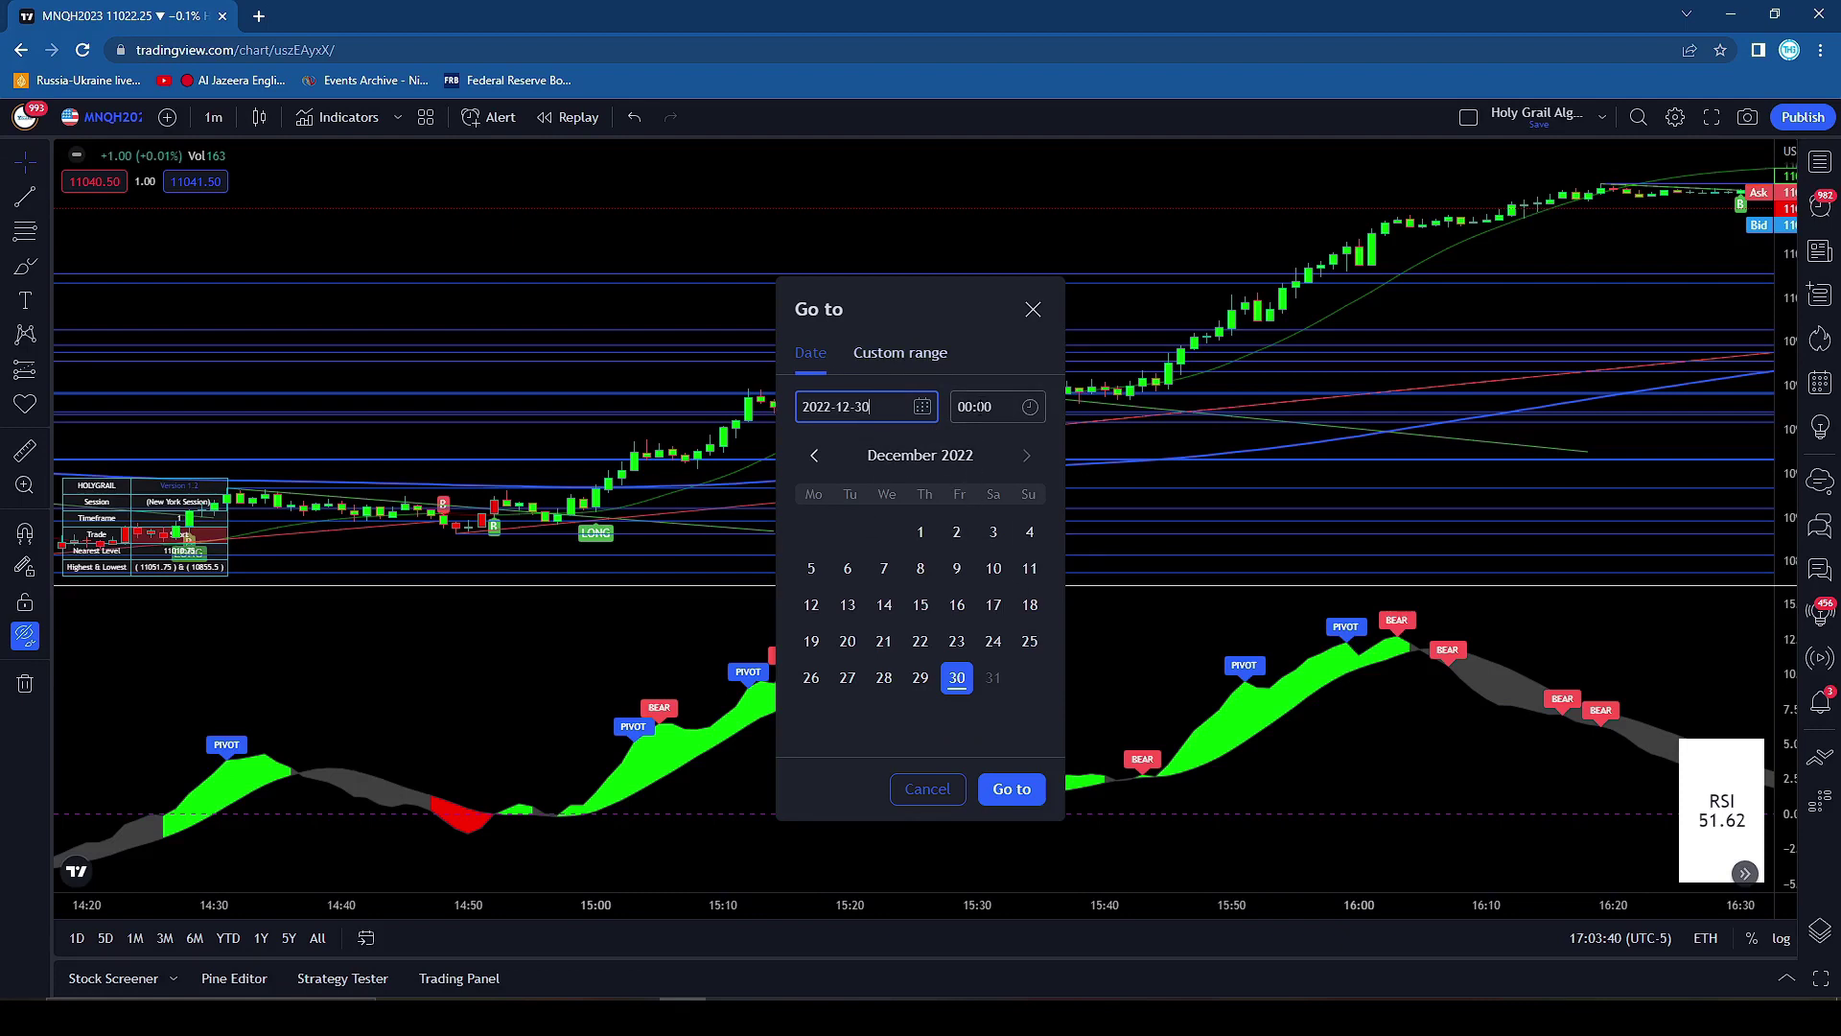
{"action": "key", "text": "BackSpace"}
{"action": "type", "text": "28"}
{"action": "left_click", "coordinate": [1012, 789]}
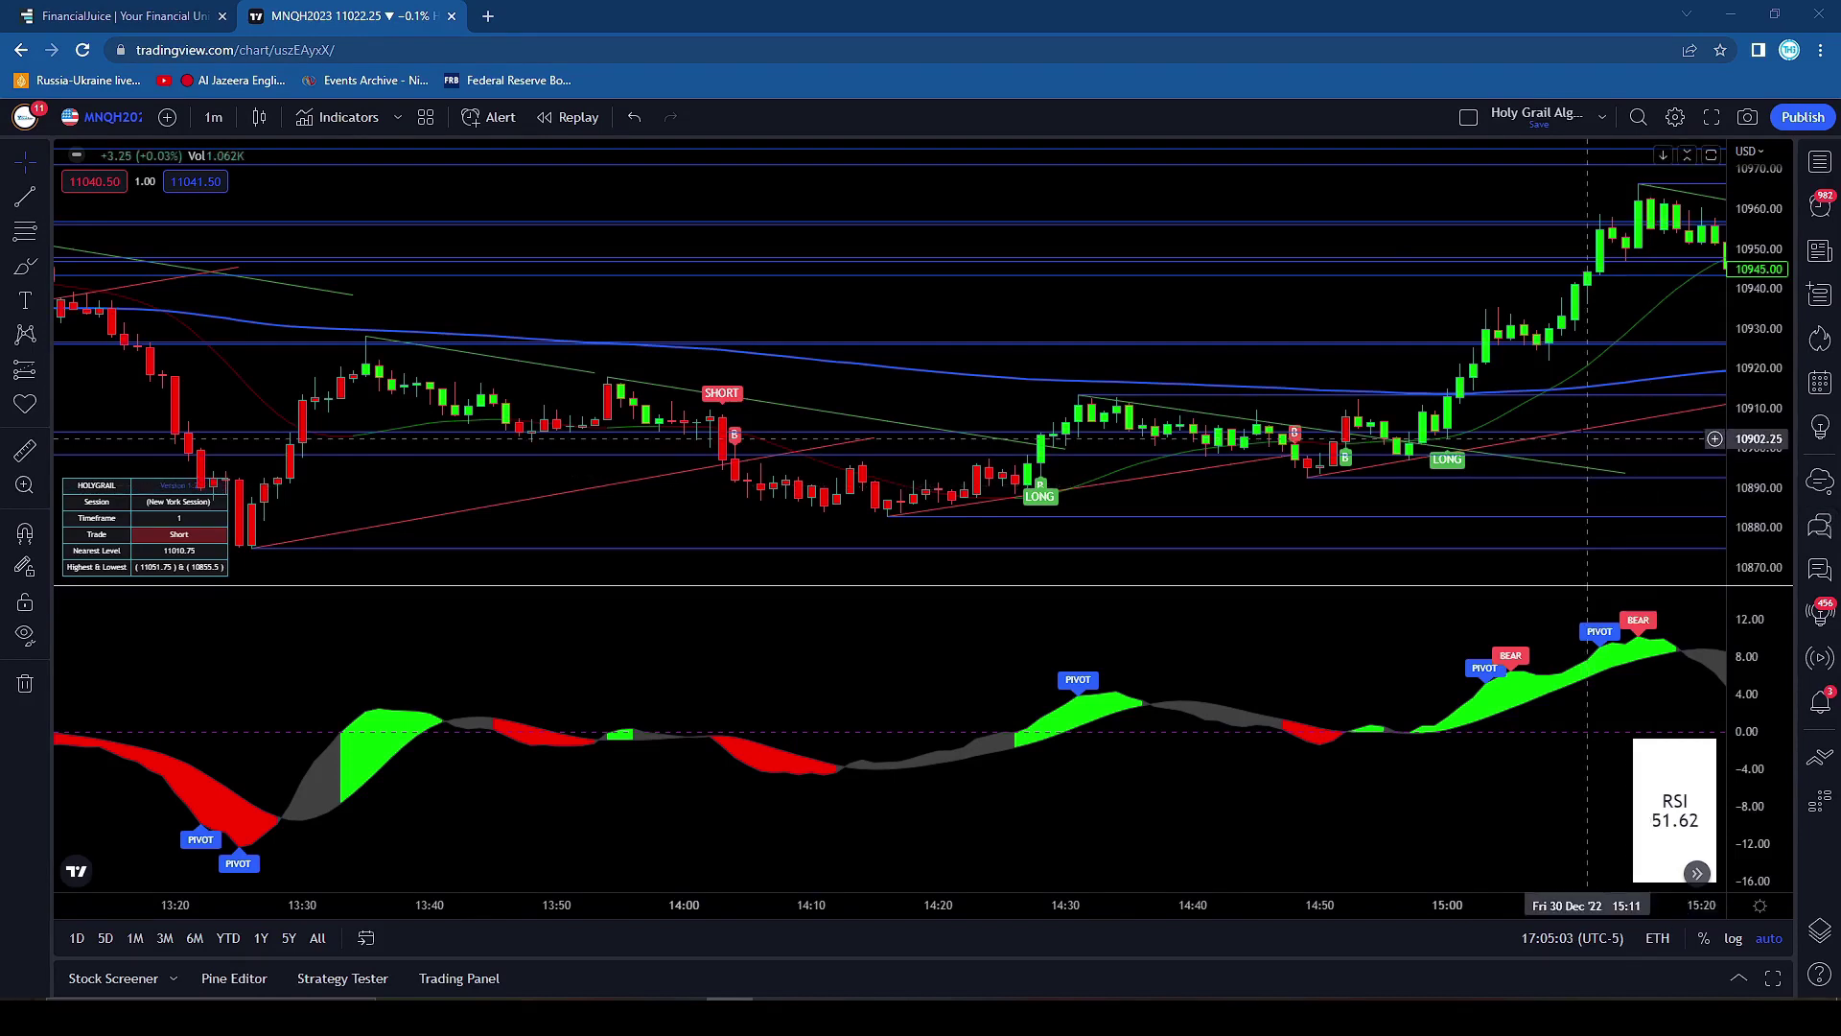
Switch to the 4-pane layout, then maximize the top-right 5-minute chart
{"action": "left_click", "coordinate": [1470, 119]}
{"action": "left_click", "coordinate": [1487, 282]}
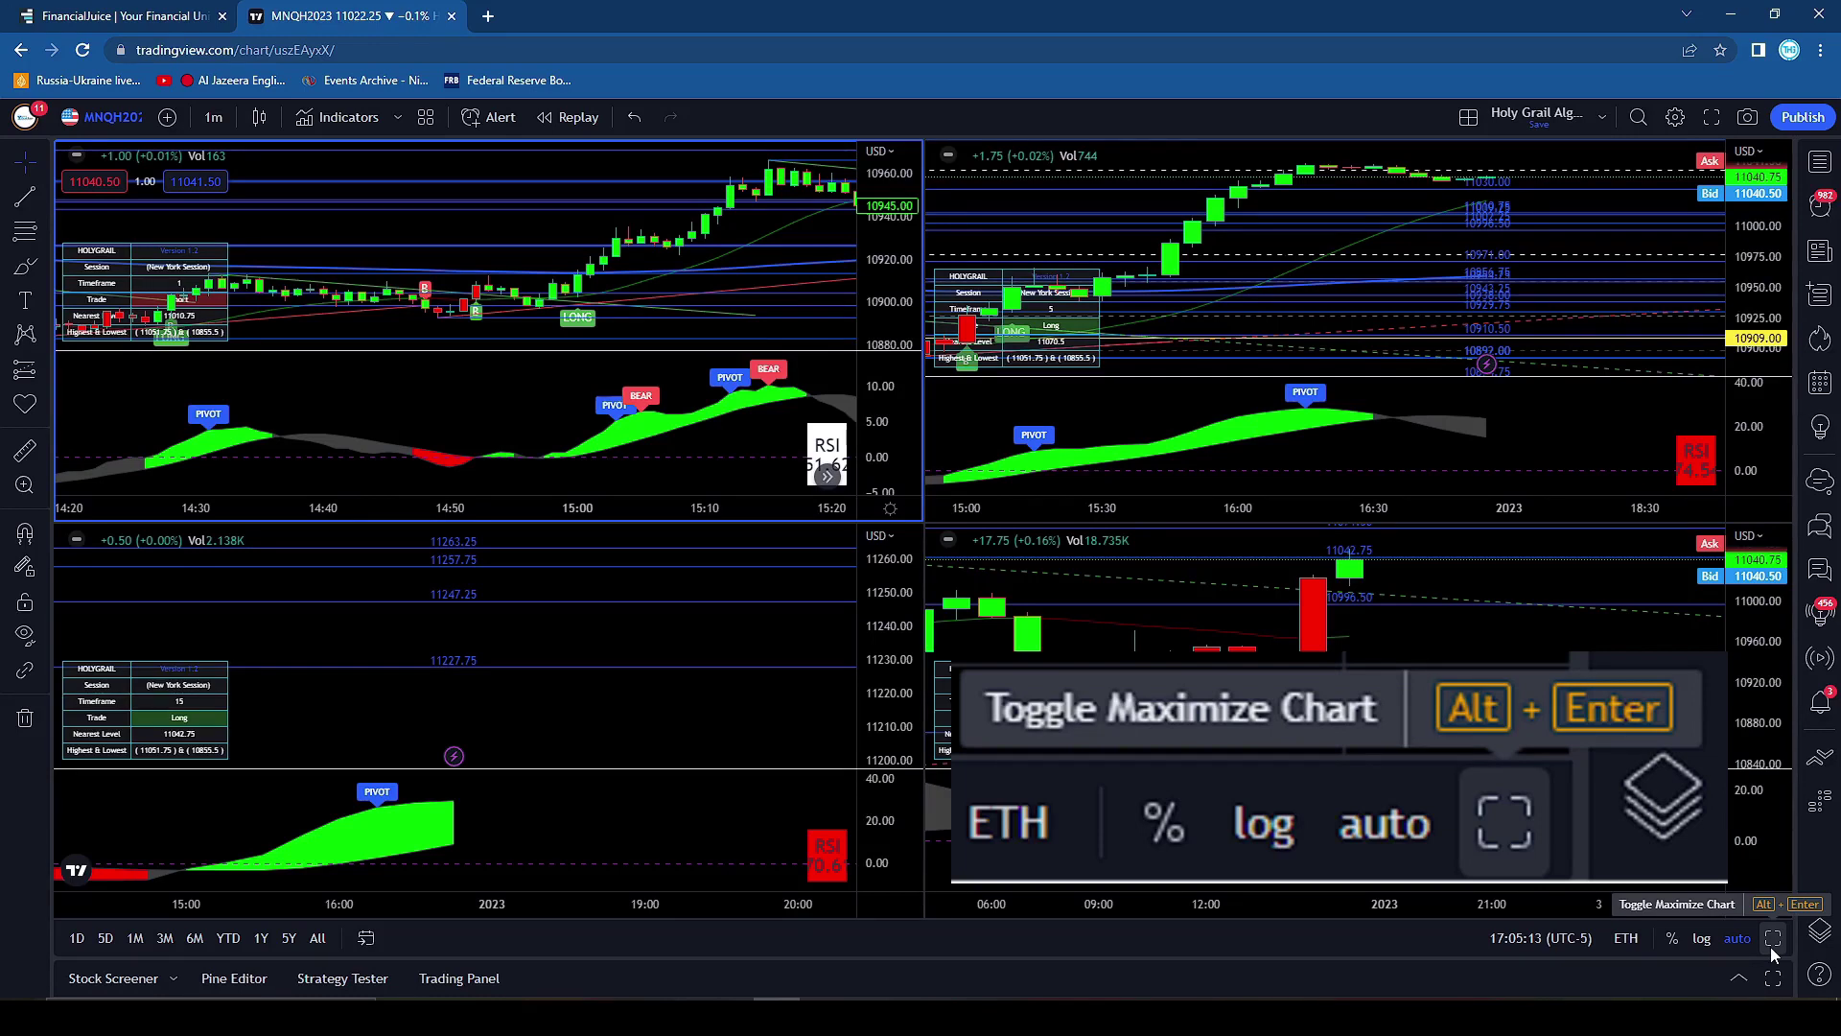
{"action": "left_click", "coordinate": [1170, 396]}
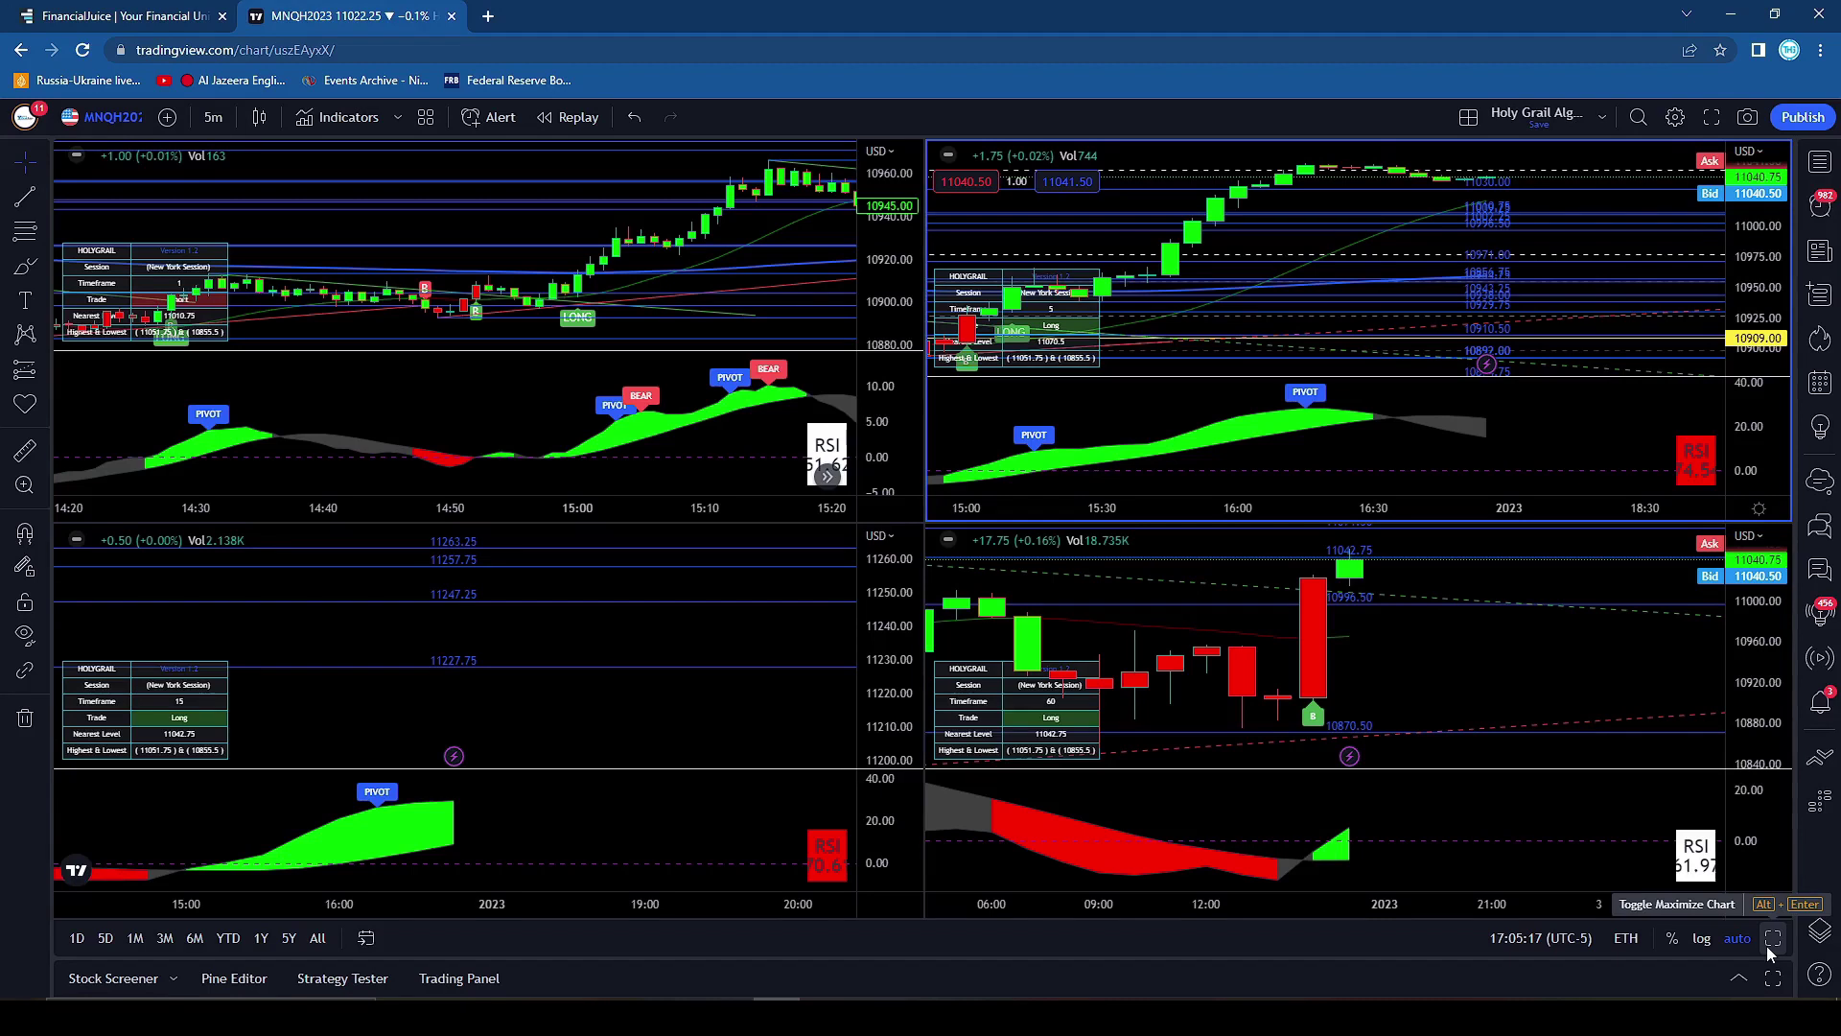
{"action": "key", "text": "alt+Return"}
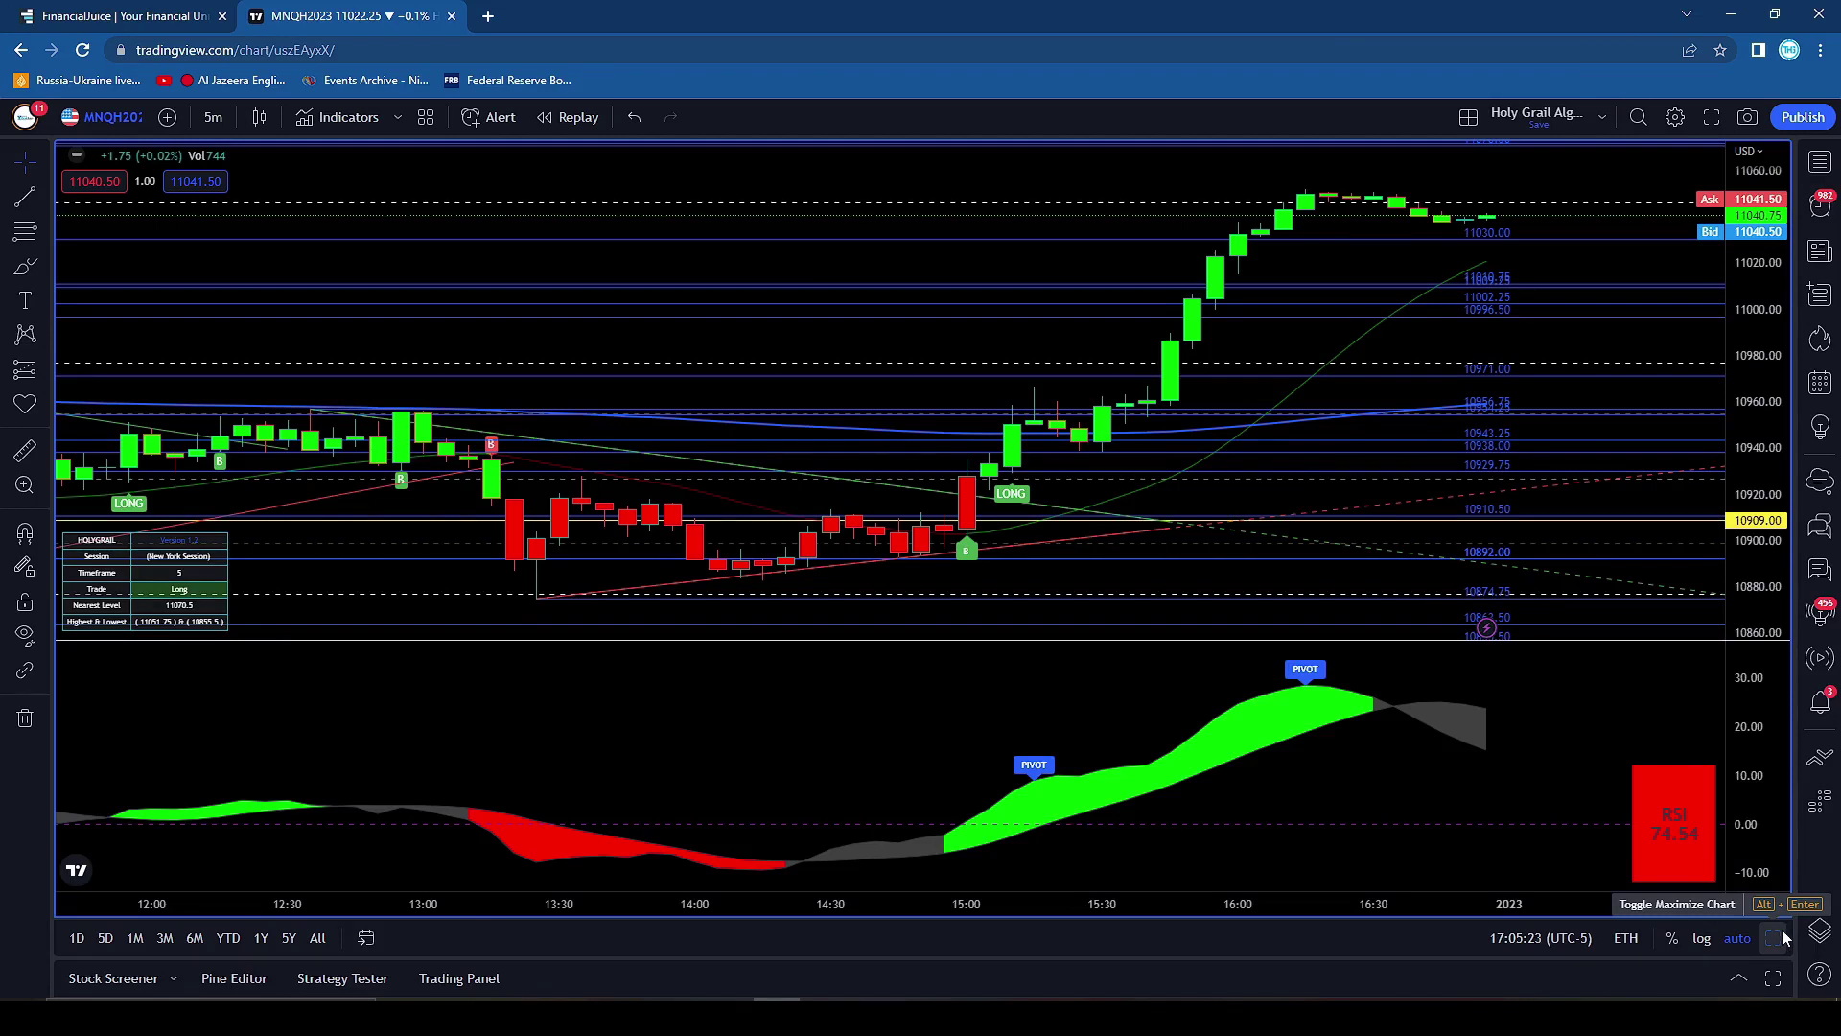
{"action": "left_click", "coordinate": [1777, 937]}
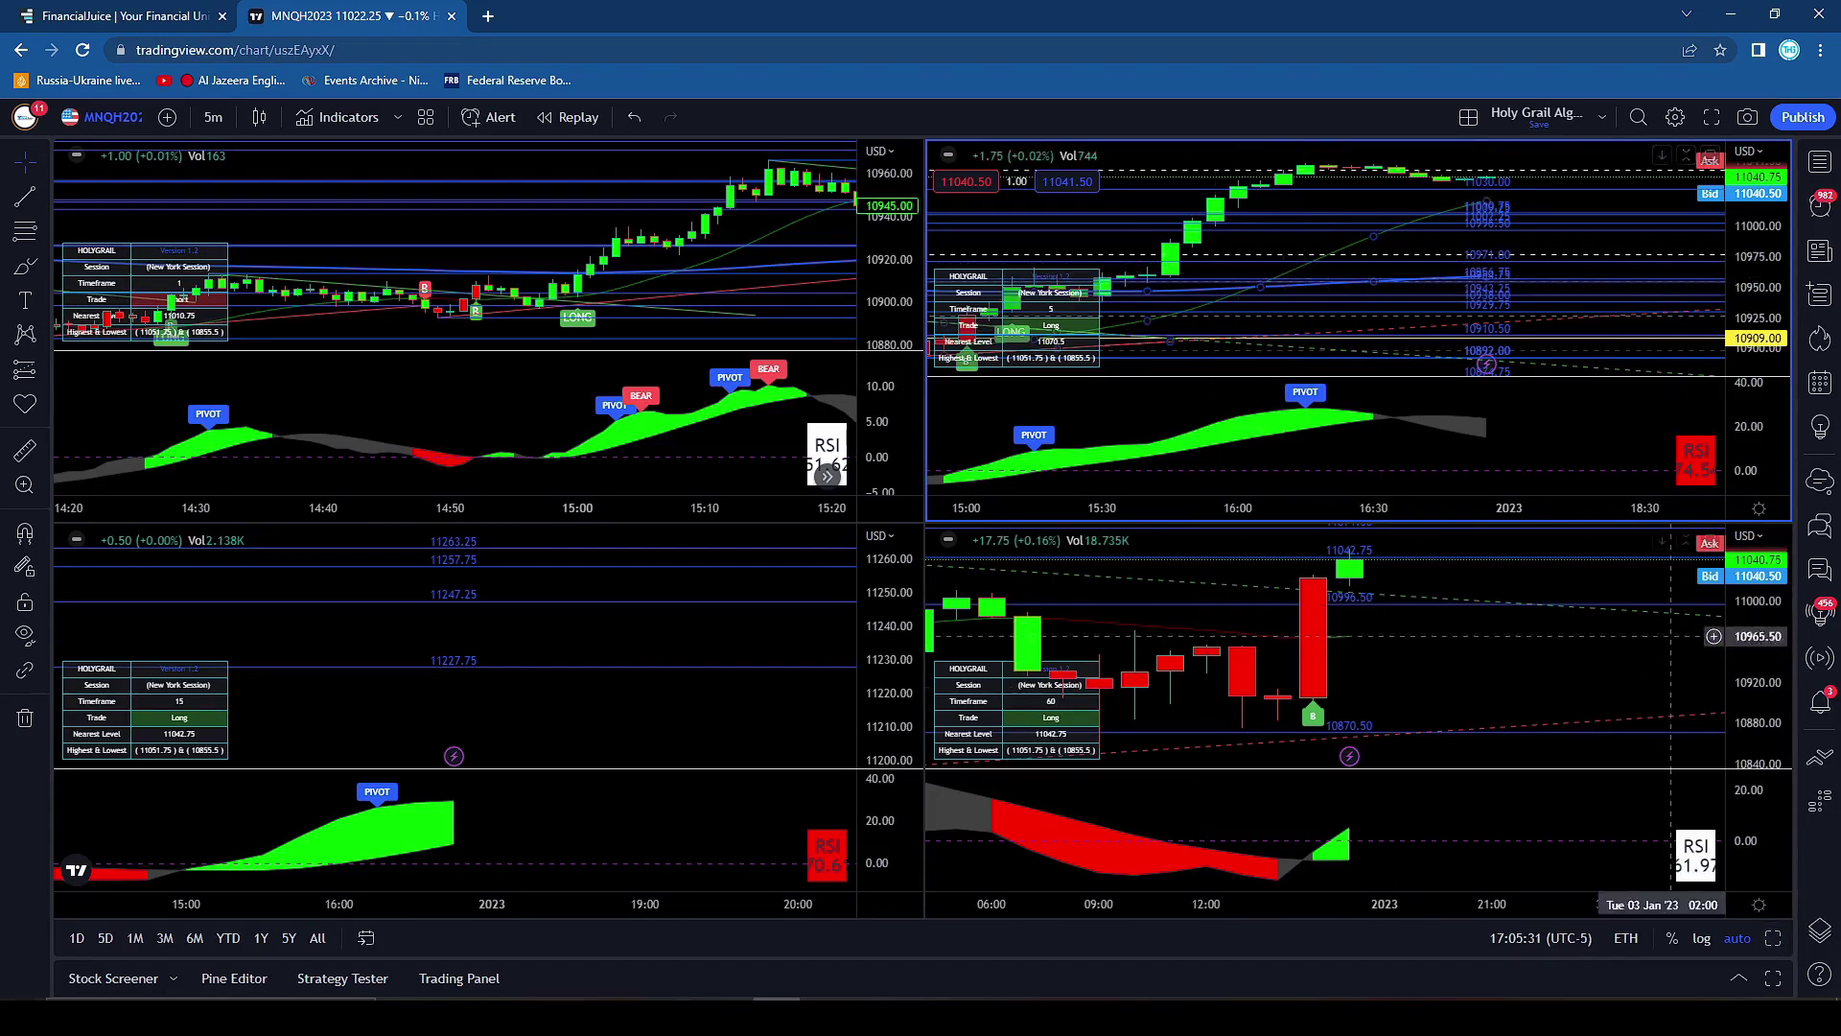
{"action": "left_click", "coordinate": [1773, 939]}
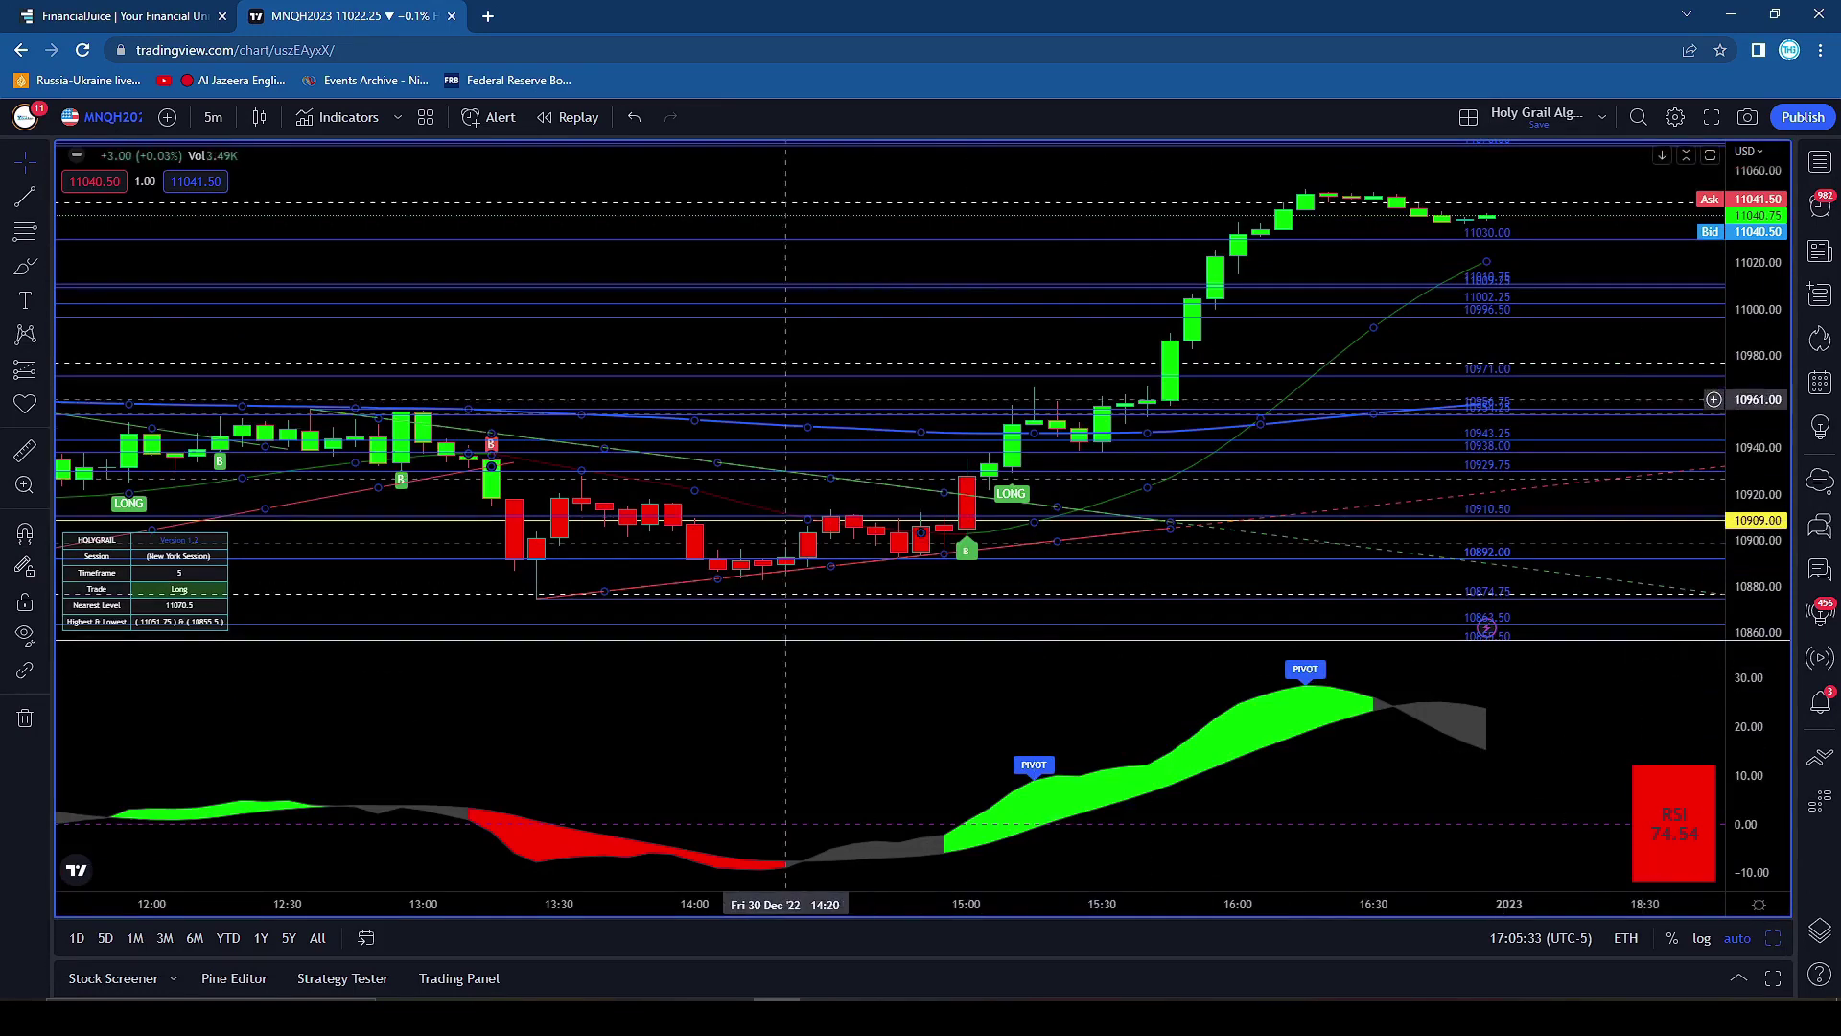
Jump the 5-minute chart to 2022-12-28 using the Go to date dialog
{"action": "left_click", "coordinate": [365, 940]}
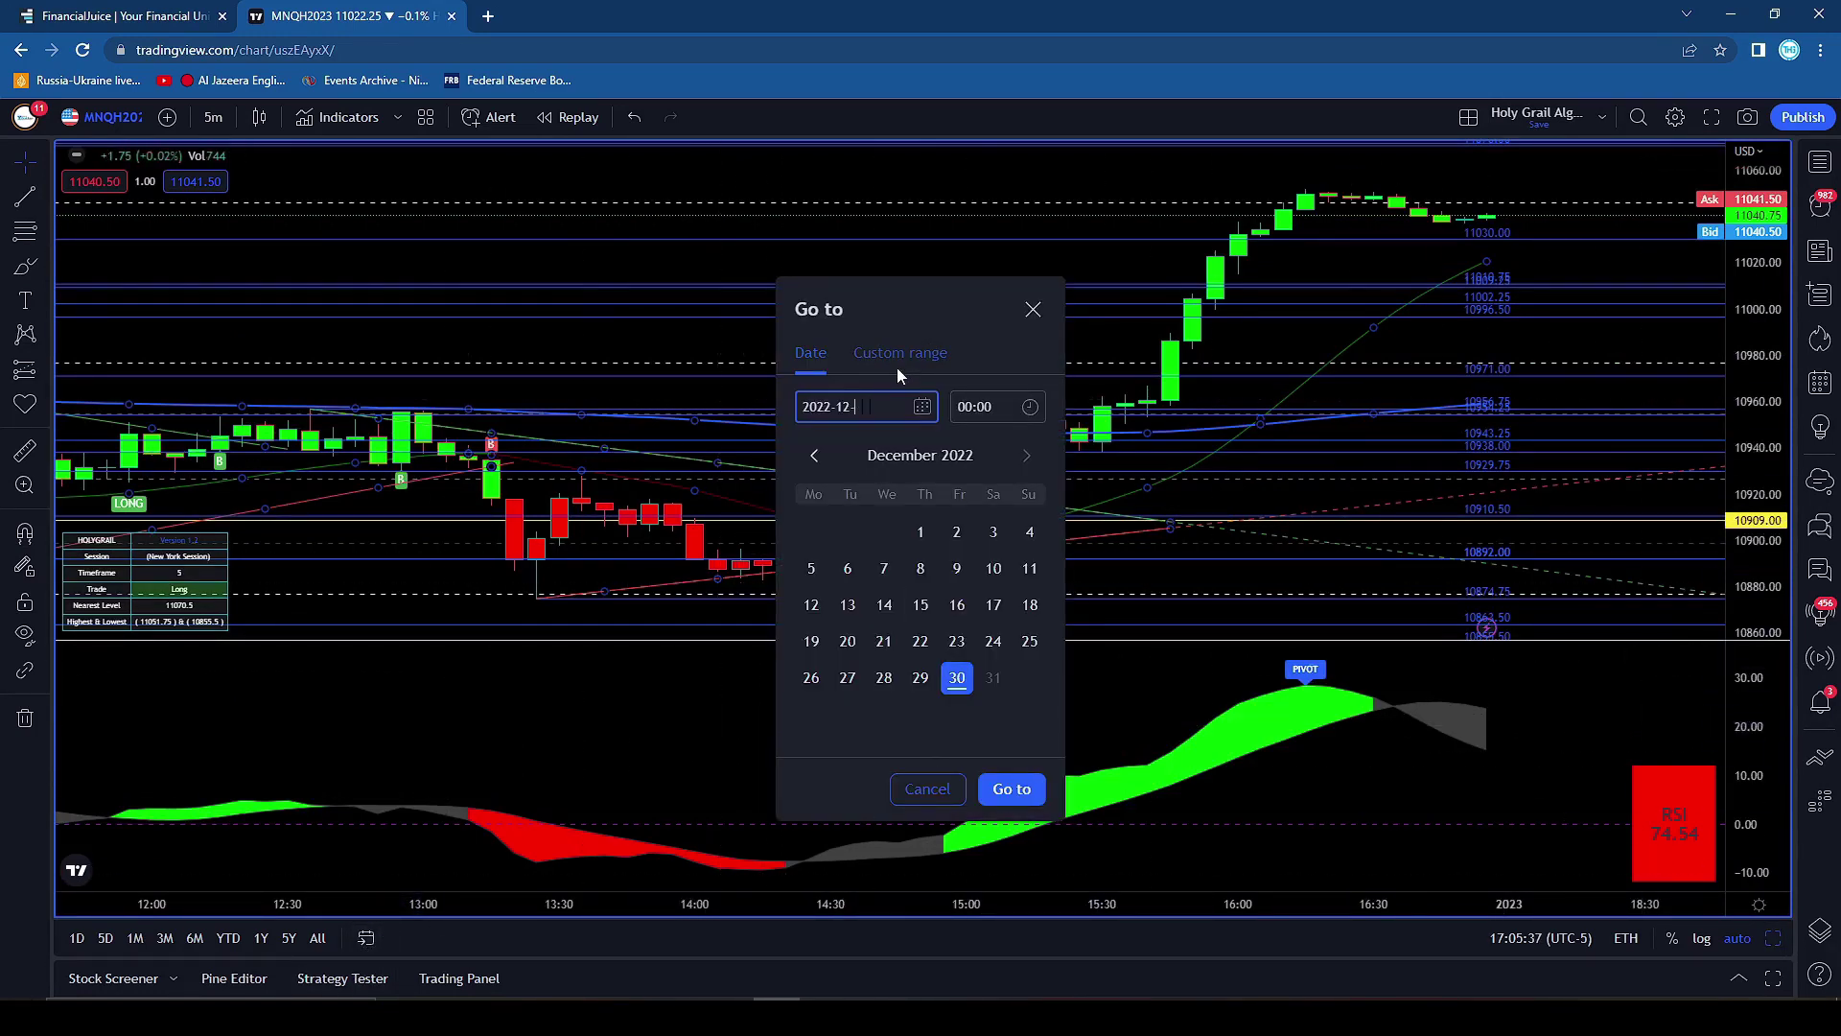
{"action": "type", "text": "28"}
{"action": "left_click", "coordinate": [1011, 788]}
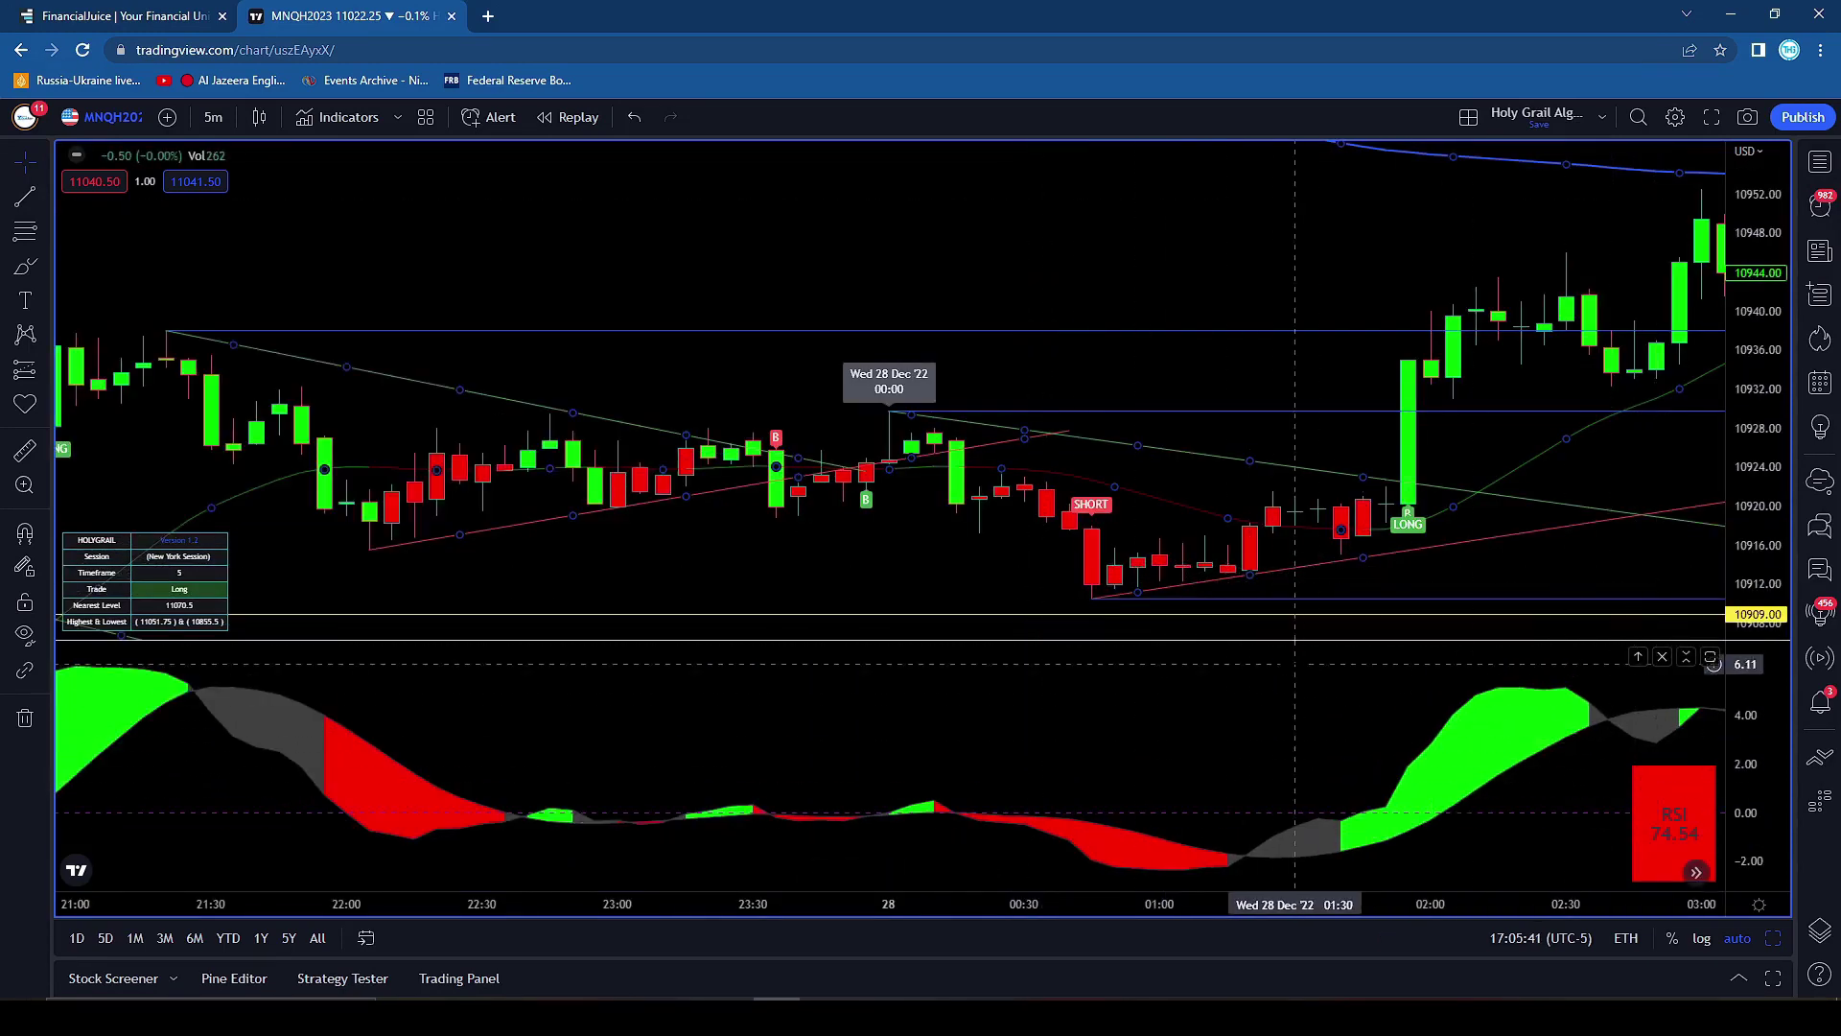
Scroll to the latest bar, jump back to early 2022 with Alt+Shift+Left, then return
{"action": "left_click", "coordinate": [1697, 875]}
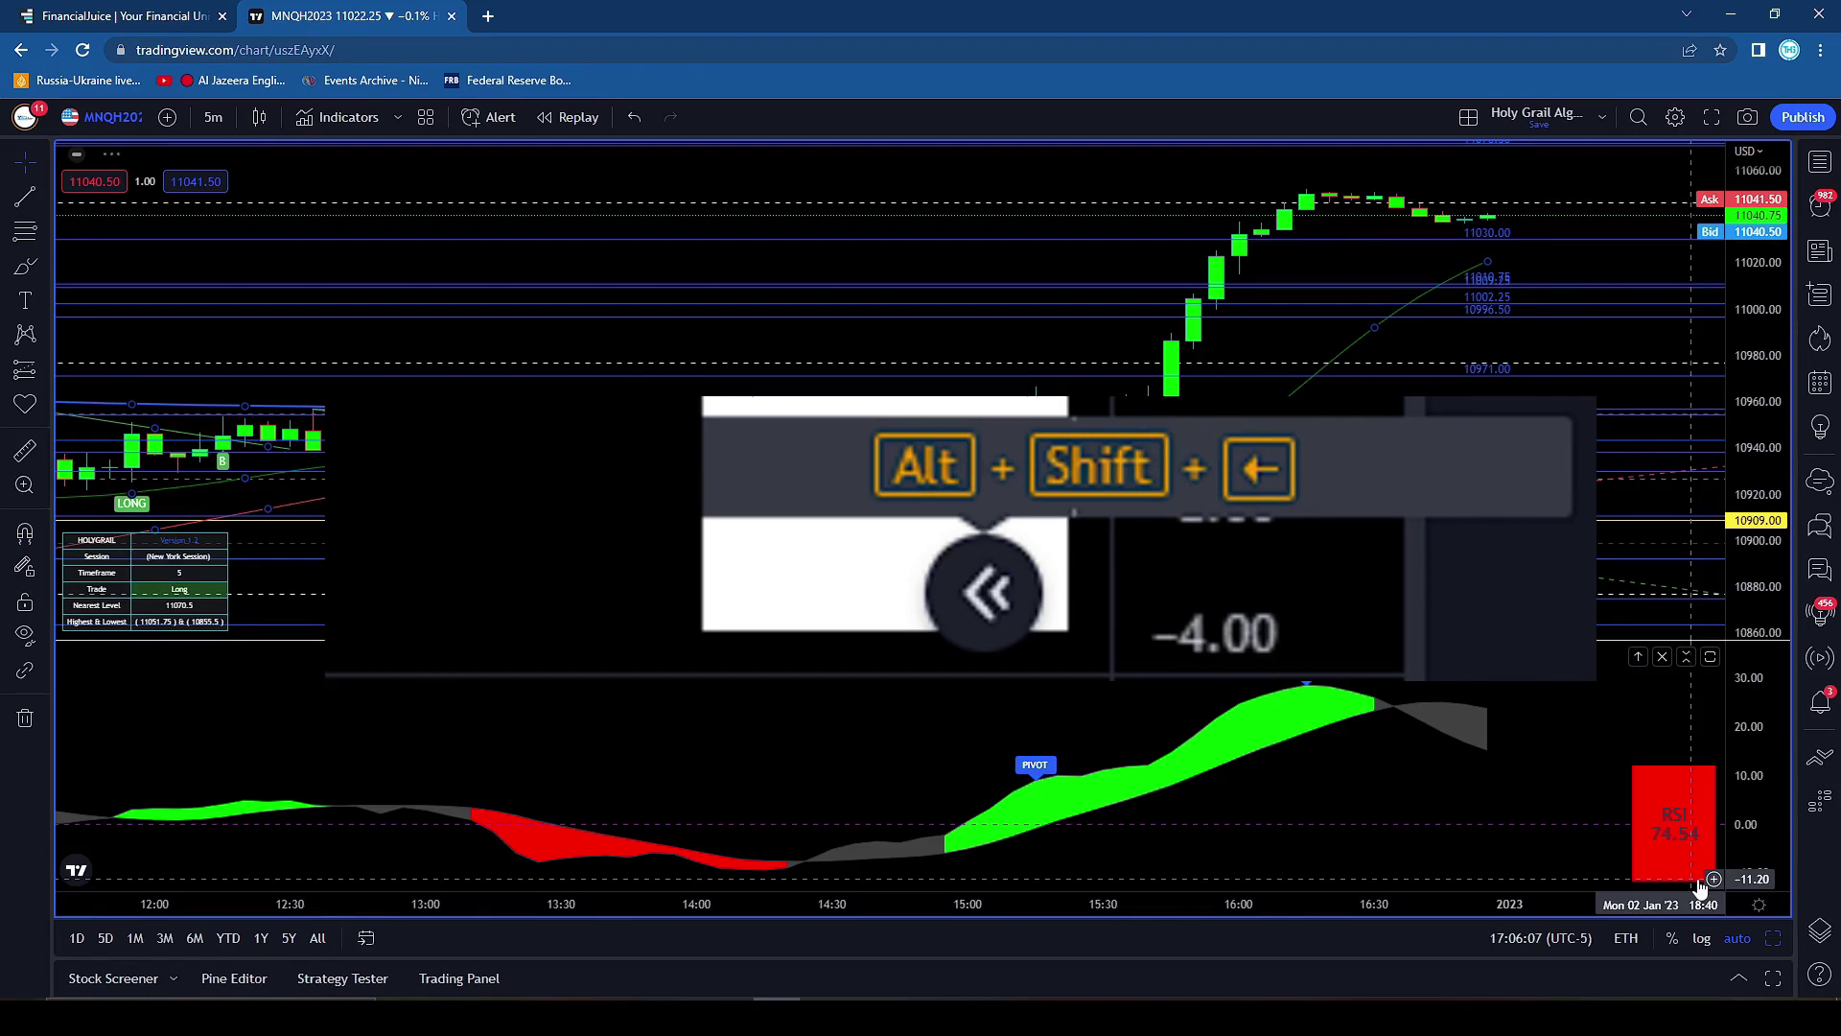
{"action": "key", "text": "alt+shift+Left"}
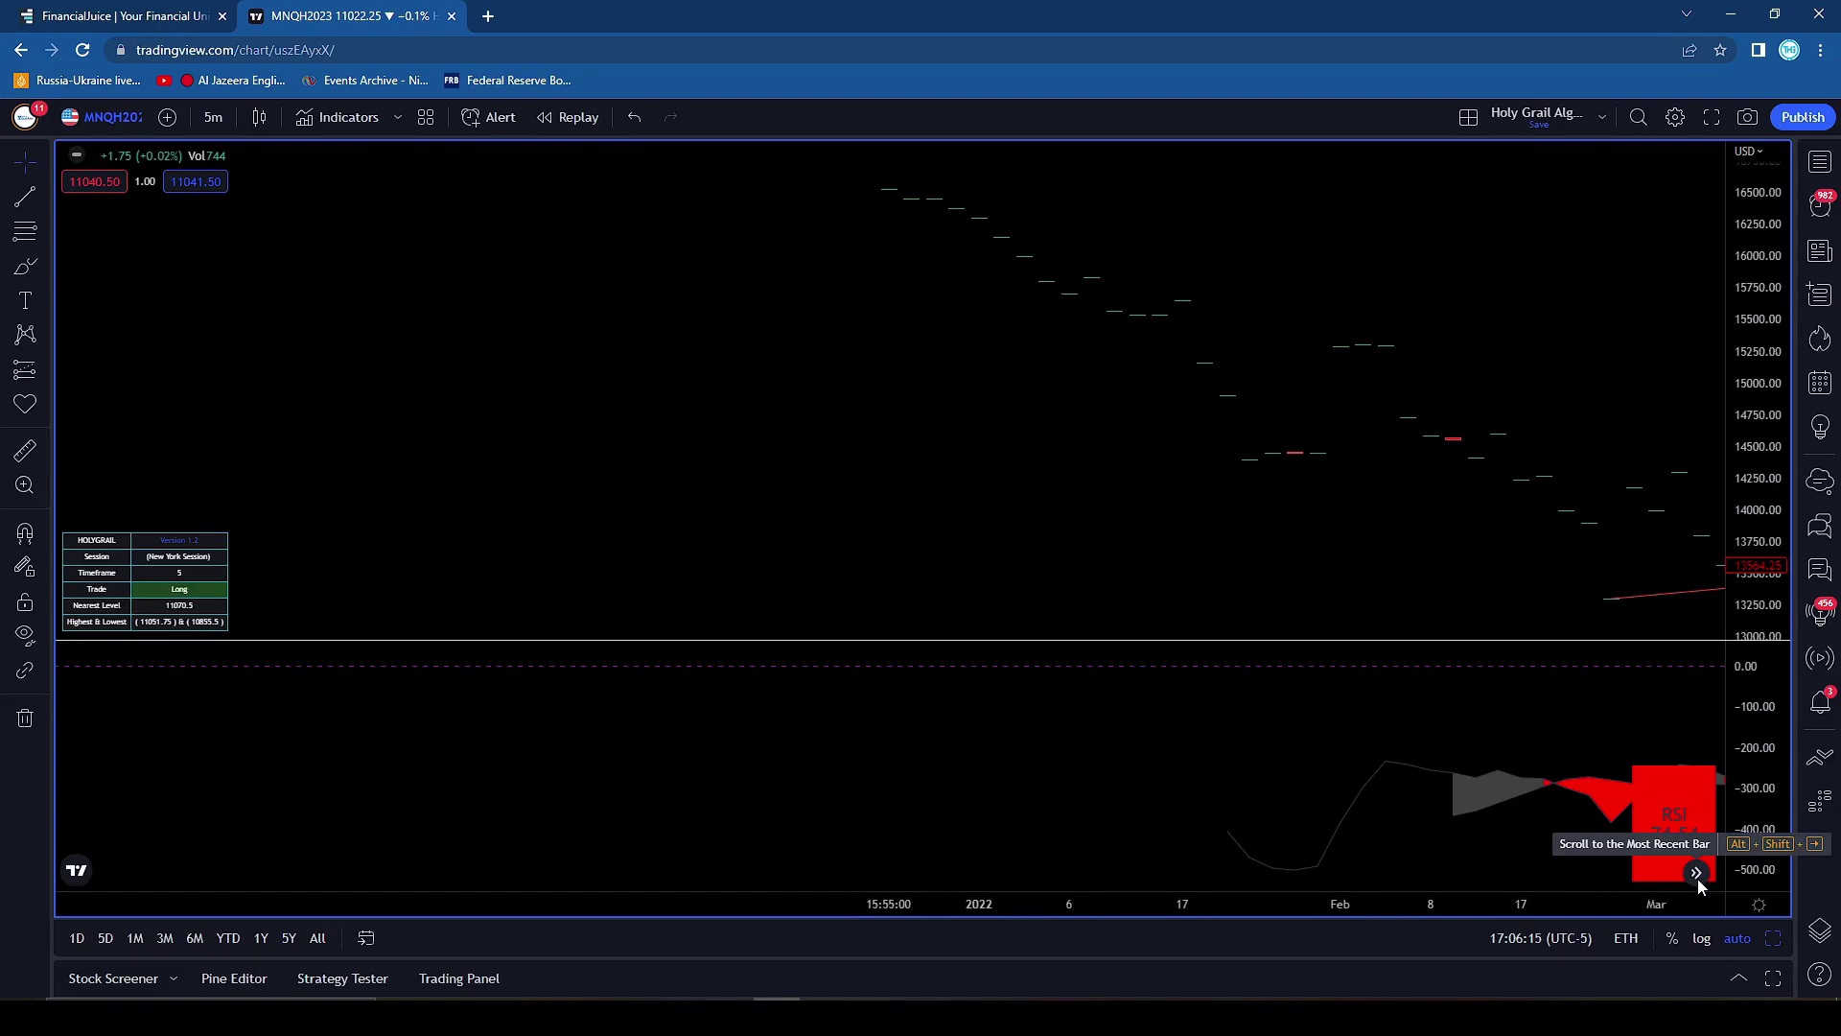
{"action": "left_click", "coordinate": [1696, 872]}
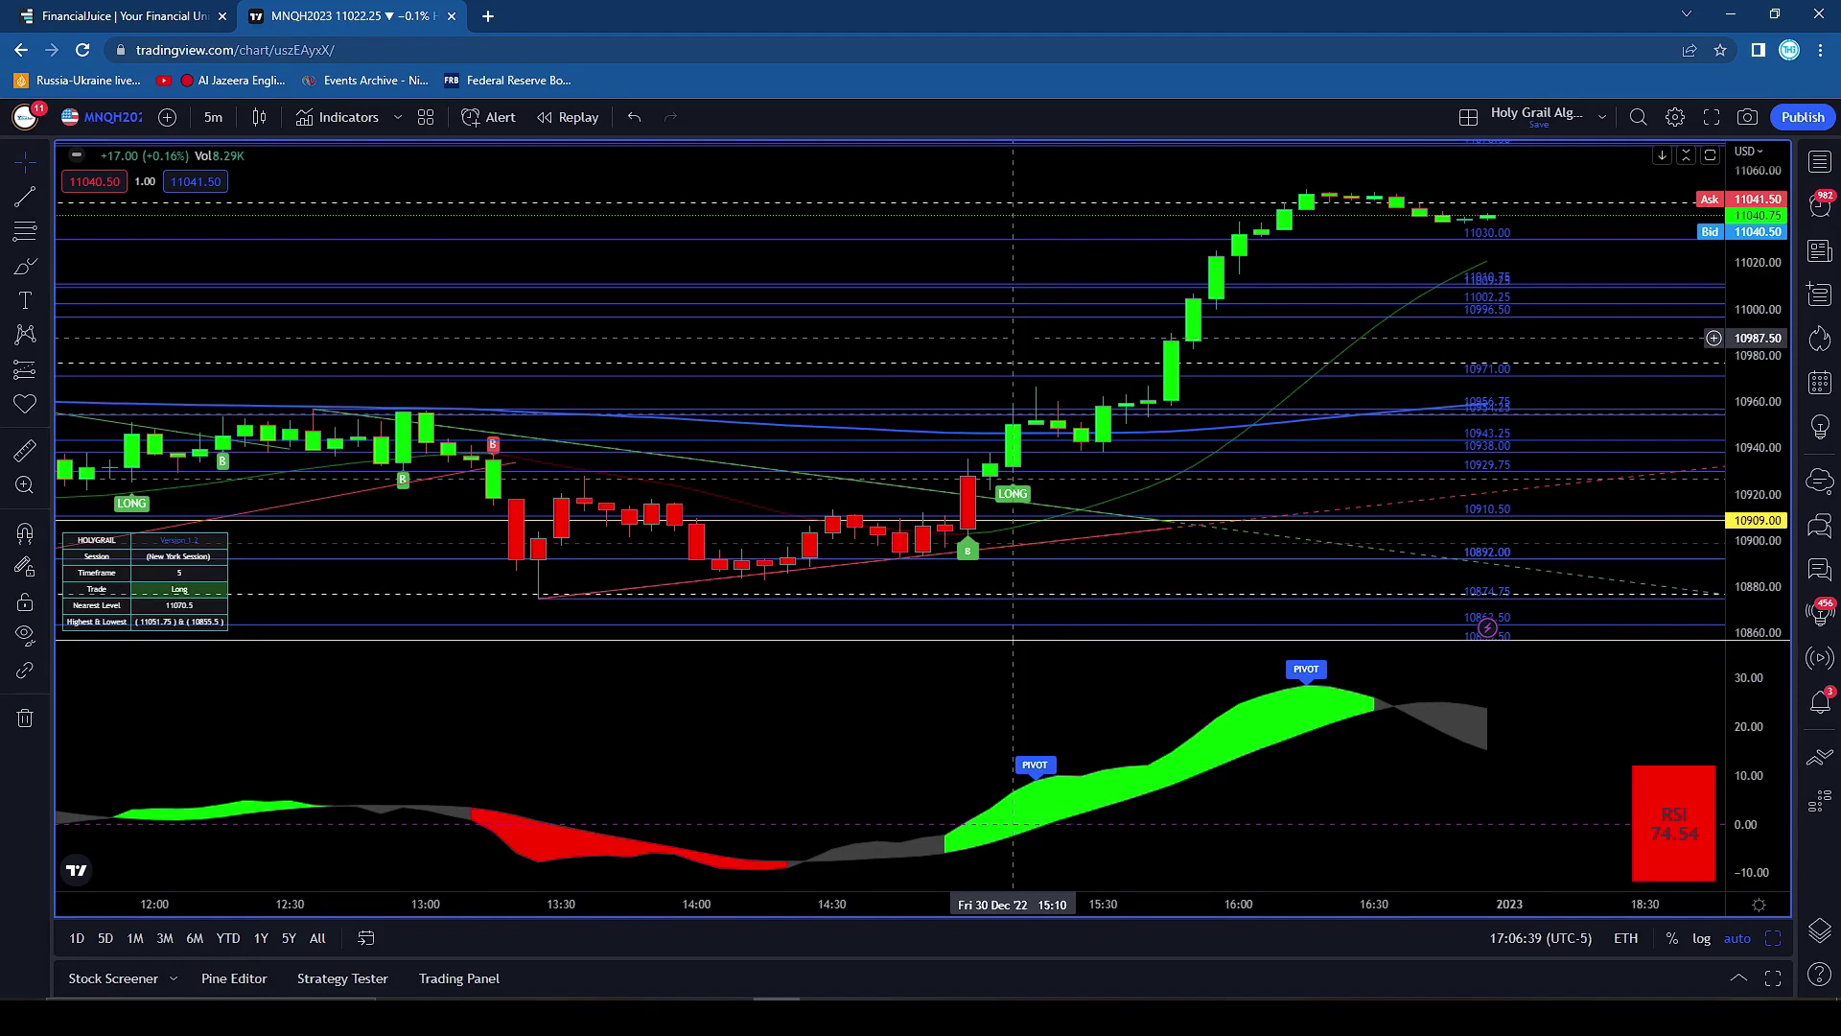
Search 'ESH', filter to Futures, and load ES E-MINI S&P 500 FUTURES
{"action": "type", "text": "ESH"}
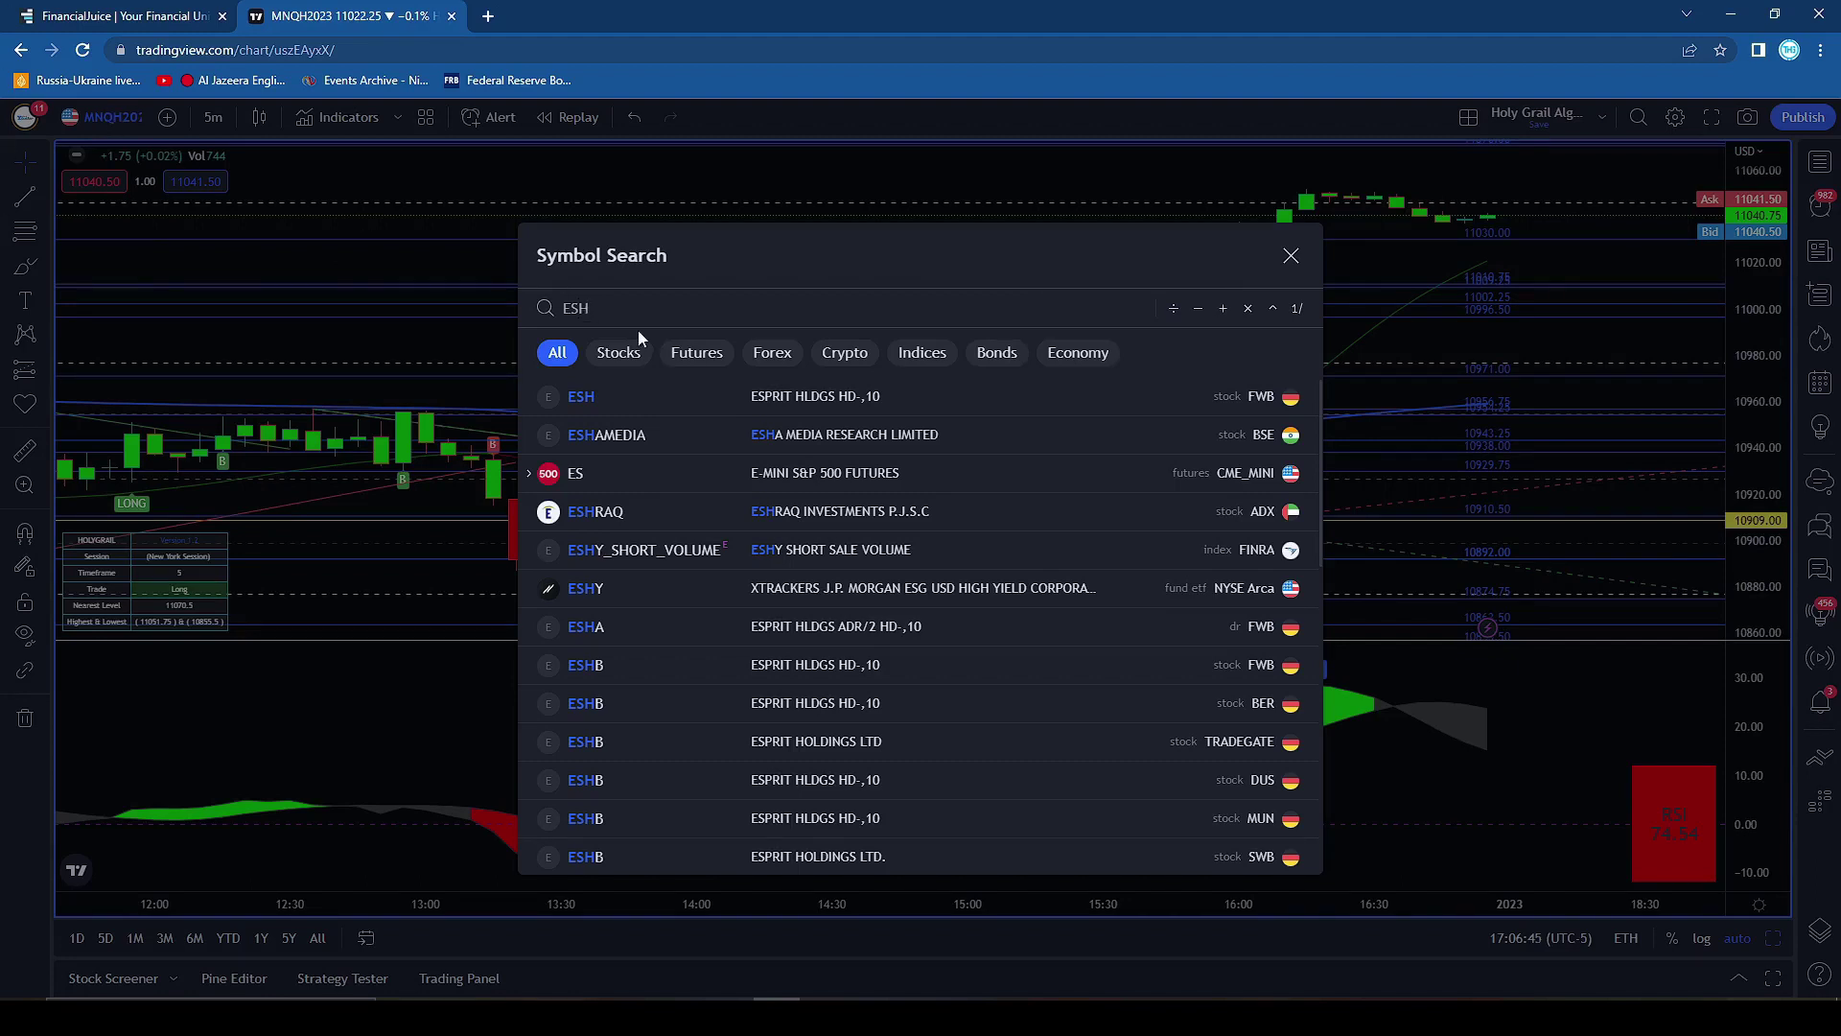
{"action": "left_click", "coordinate": [698, 360]}
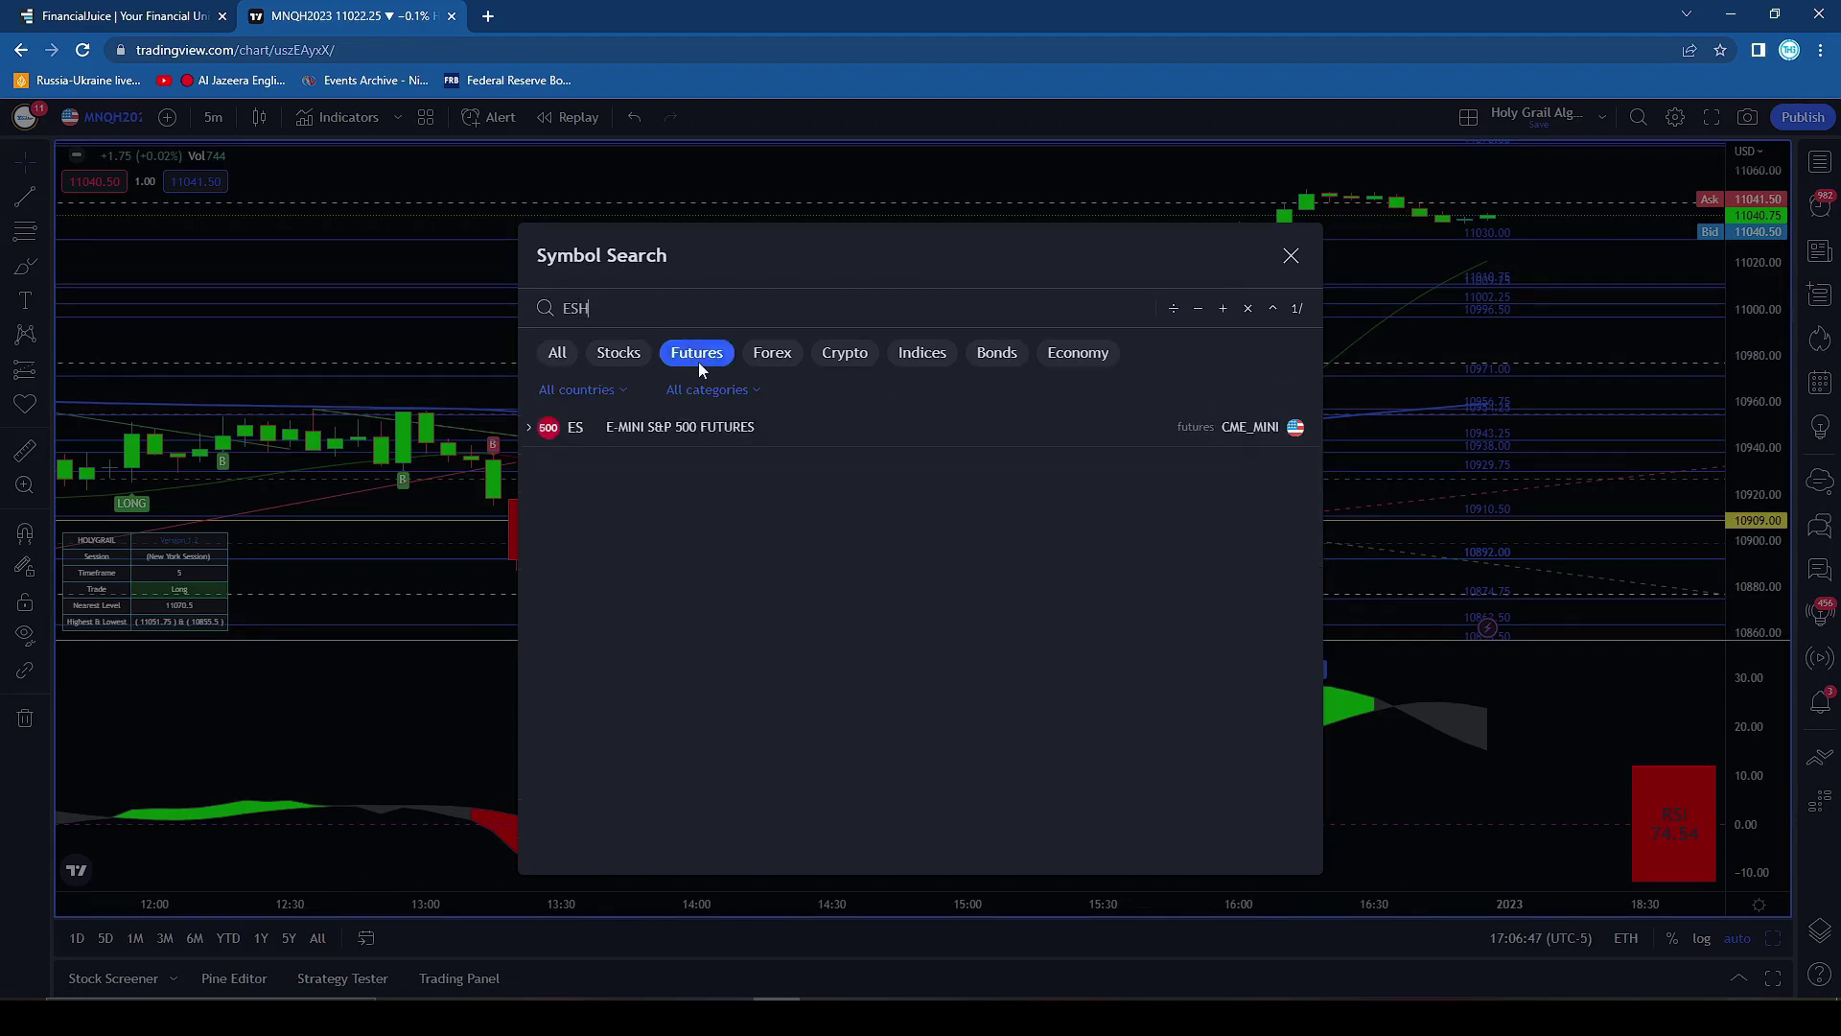
{"action": "left_click", "coordinate": [692, 423]}
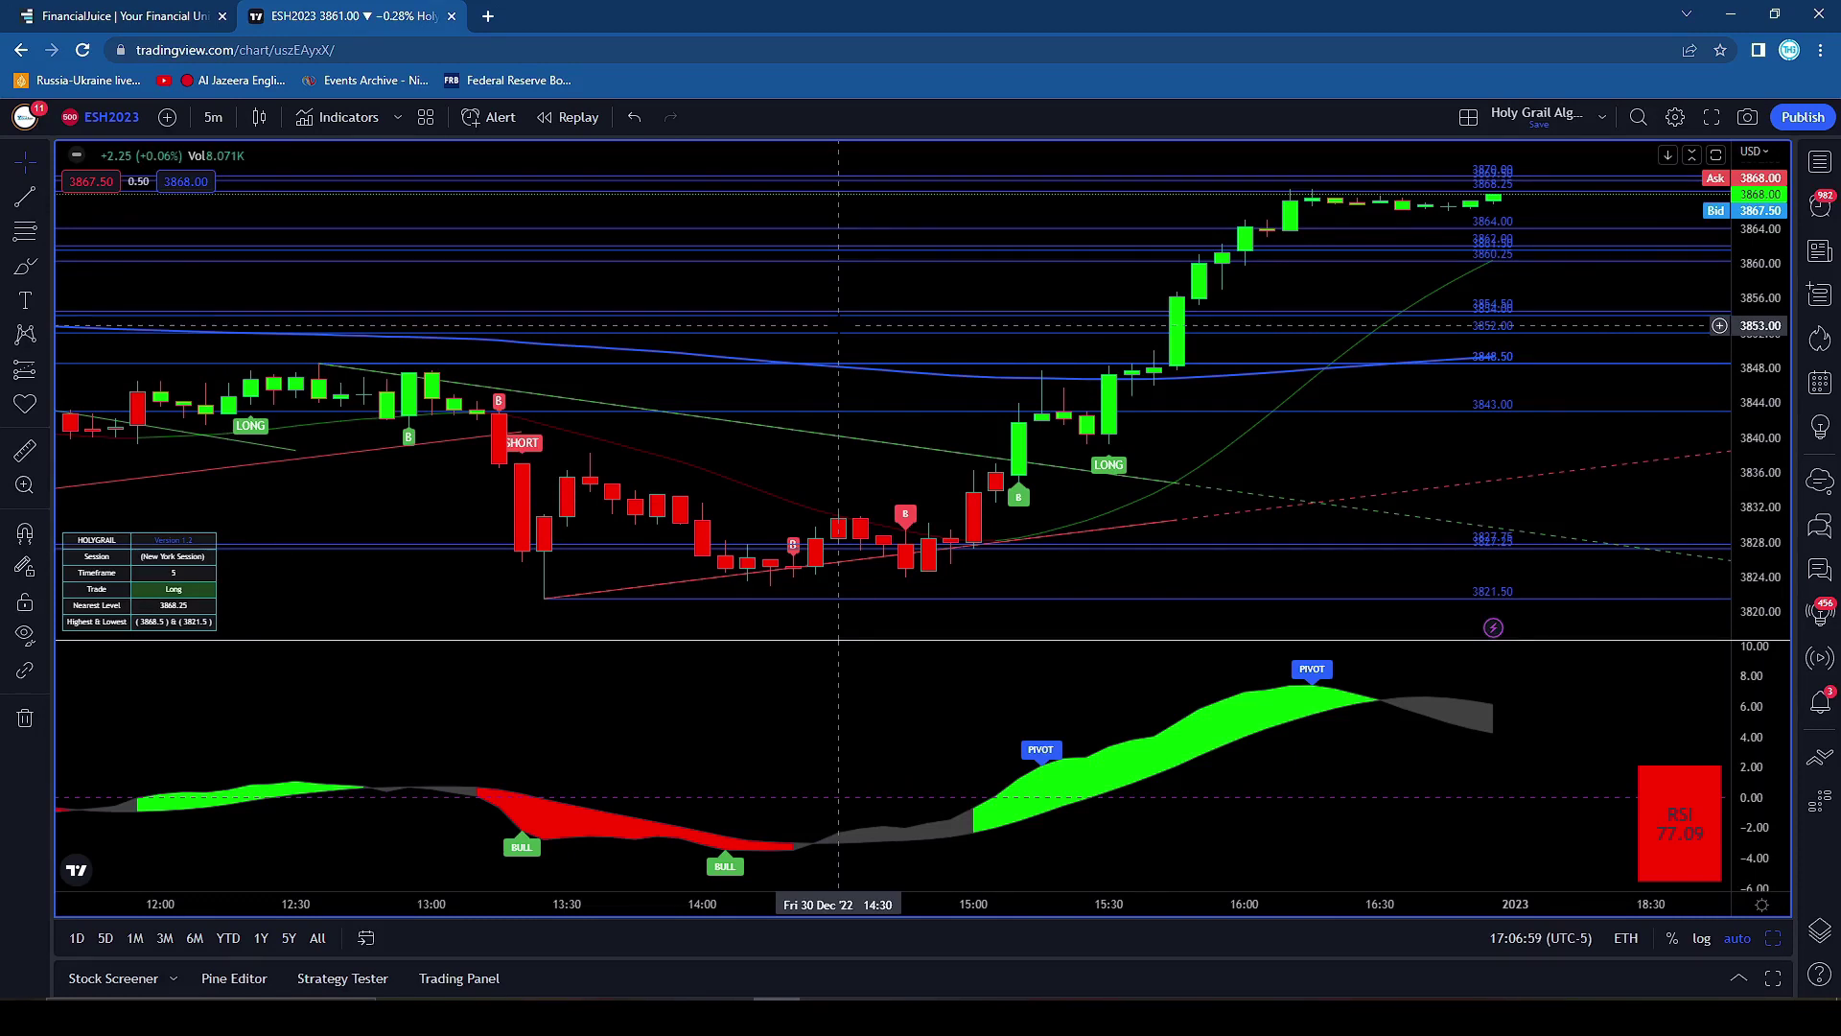
Set the interval to 30 seconds, then to 120 minutes (2h)
{"action": "type", "text": "30SA"}
{"action": "key", "text": "BackSpace"}
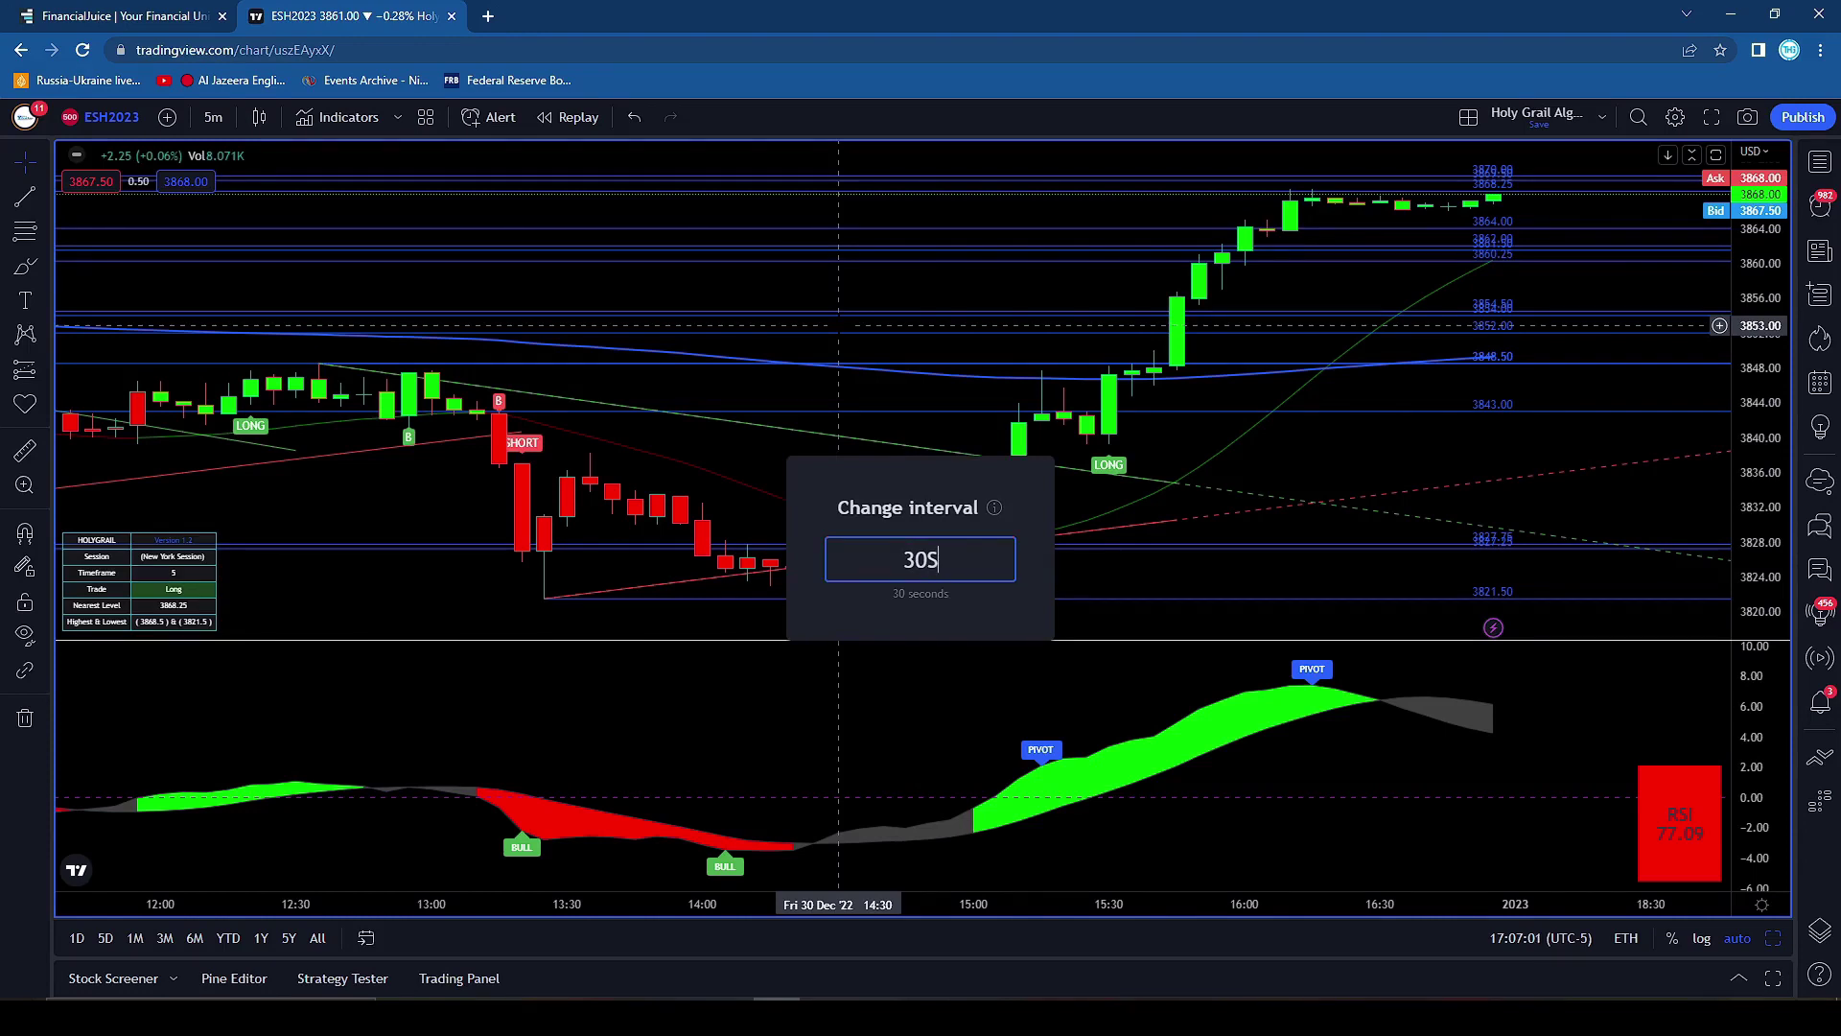
{"action": "key", "text": "Return"}
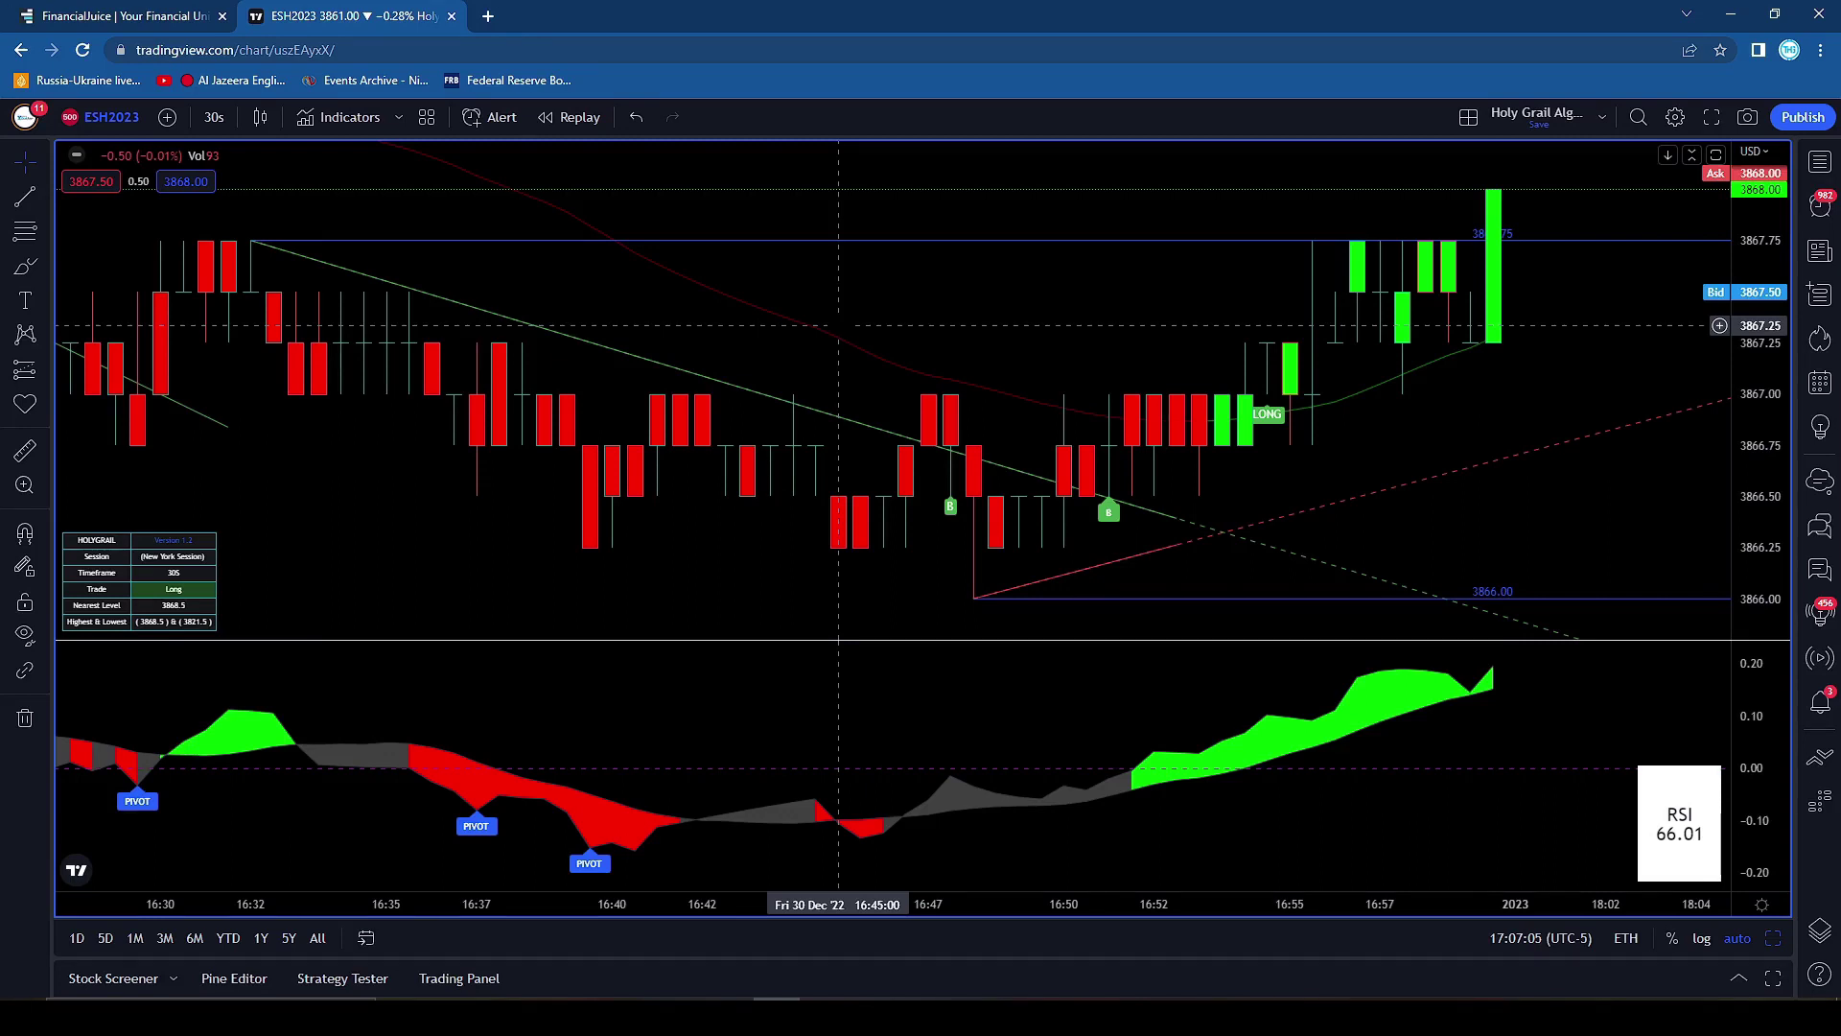
{"action": "type", "text": "120"}
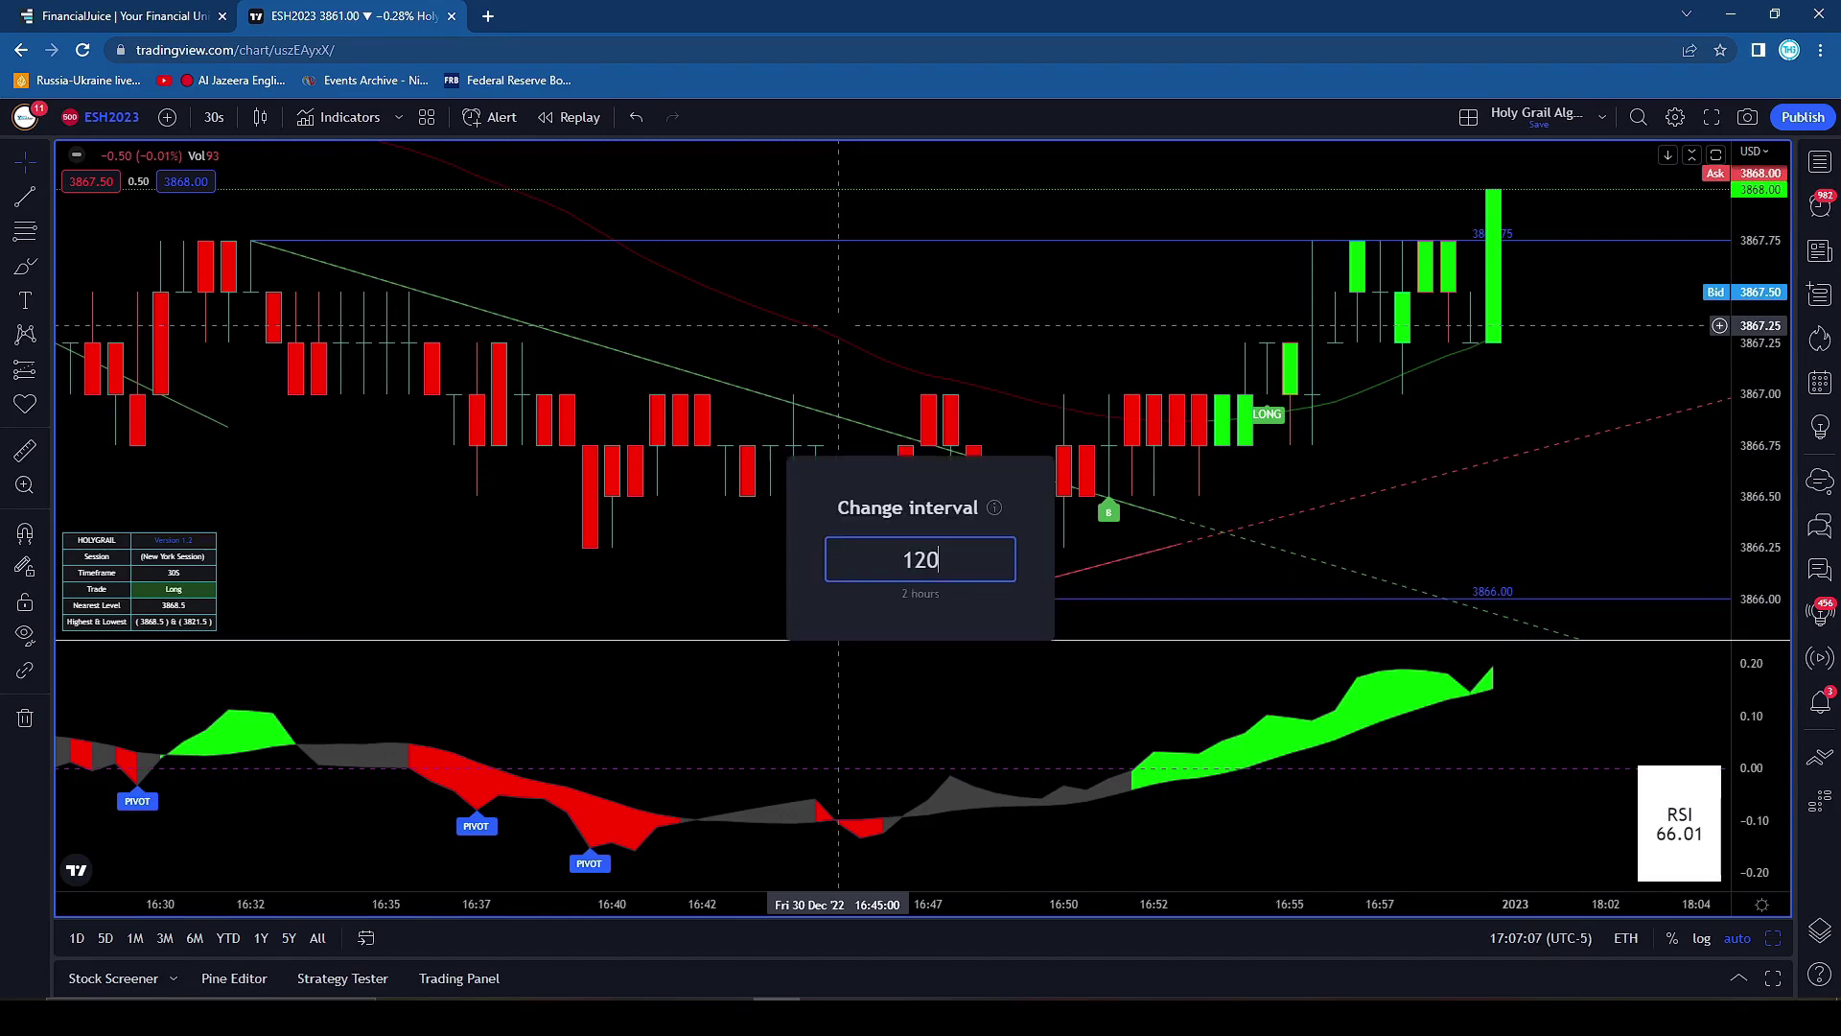
{"action": "key", "text": "Return"}
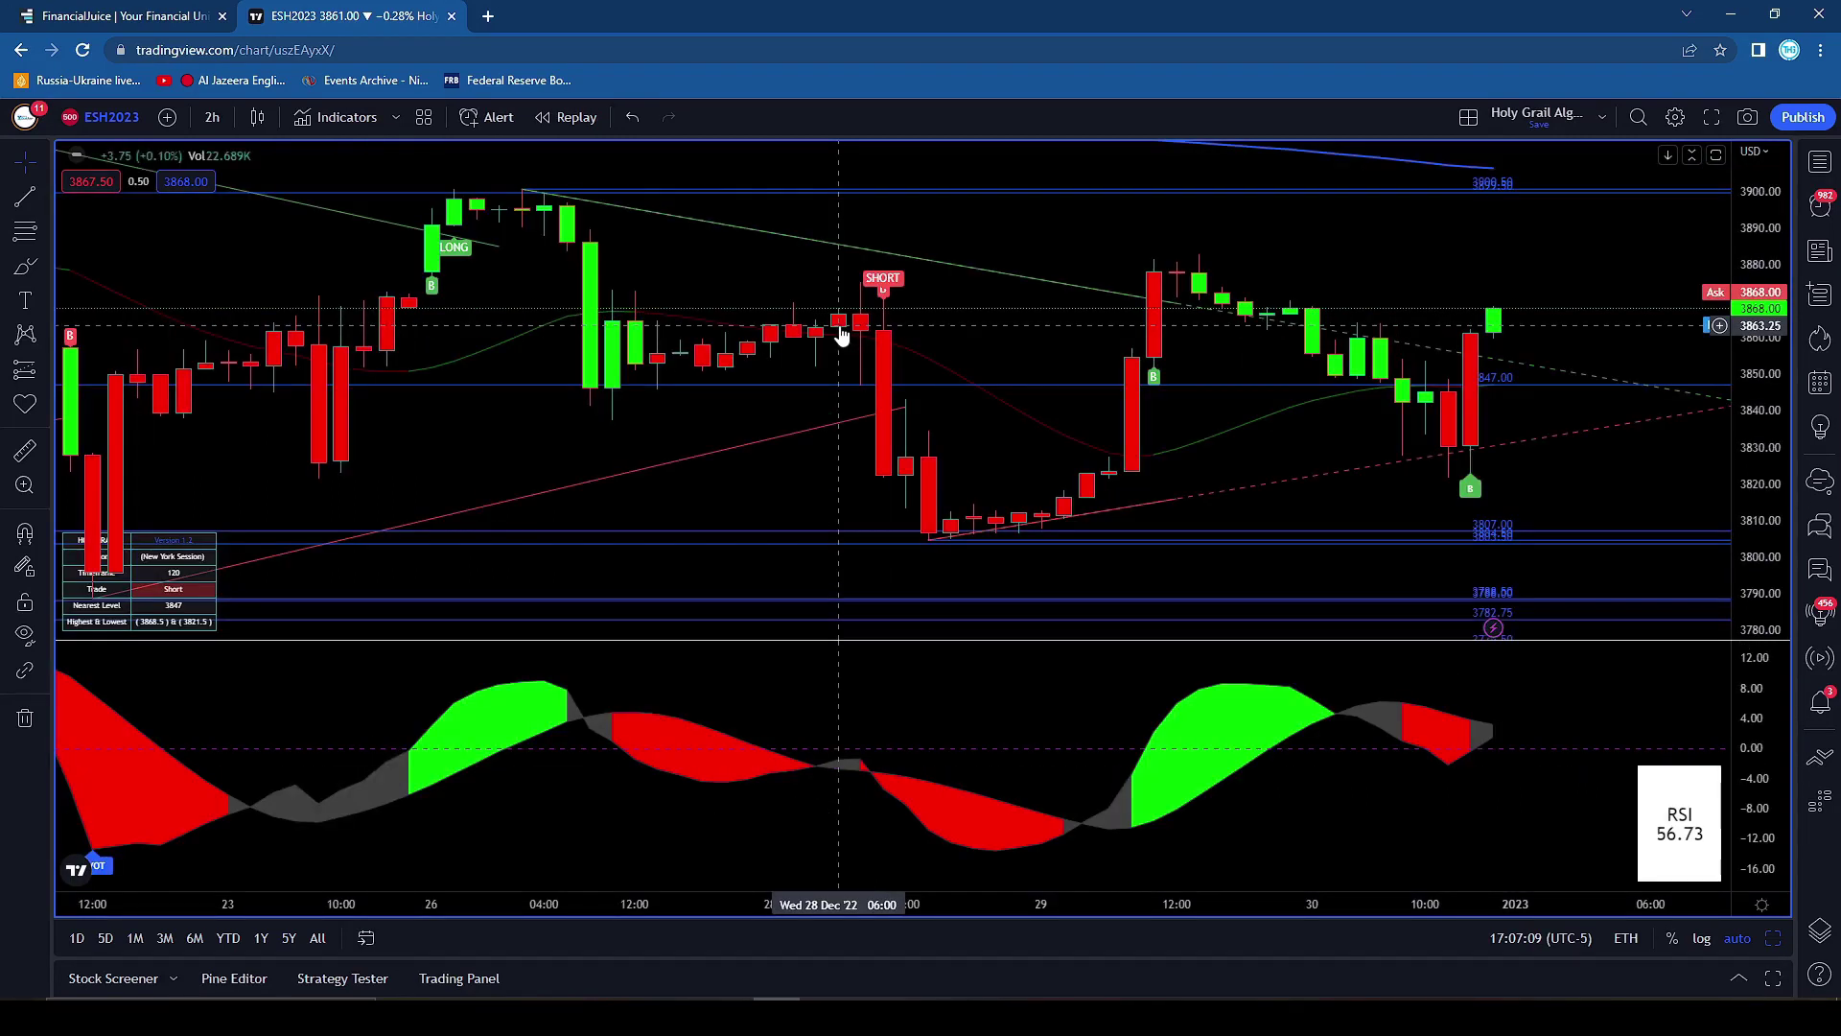